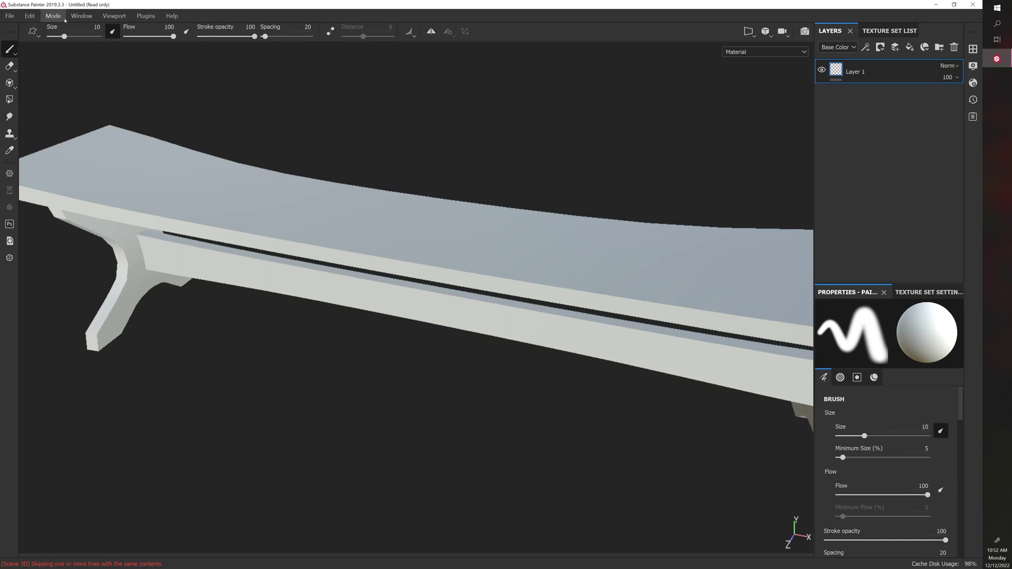
- Open the Shelf view, show its Procedurals category, and reposition the floating window
click(82, 16)
mouse_move(81, 30)
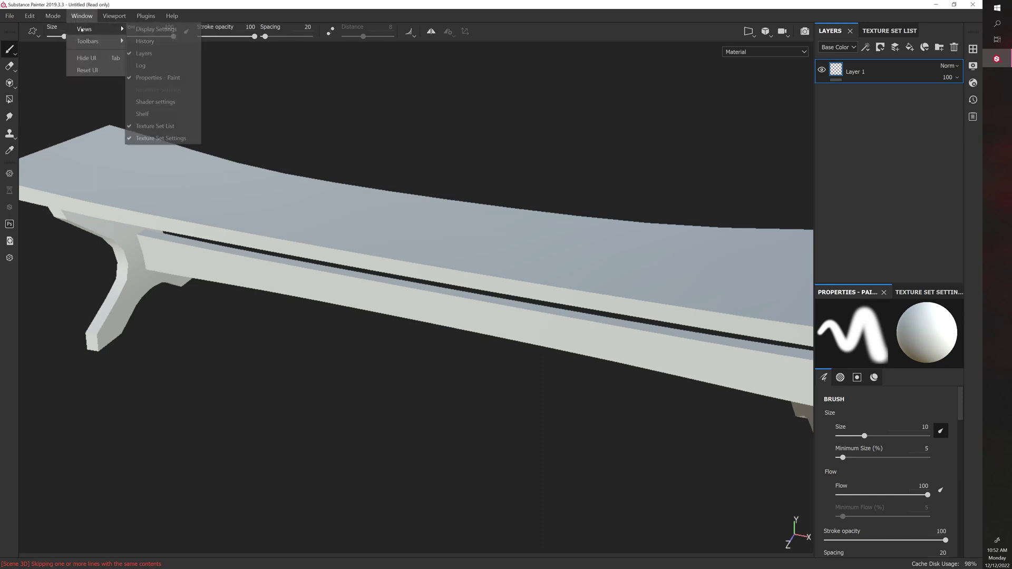
click(142, 114)
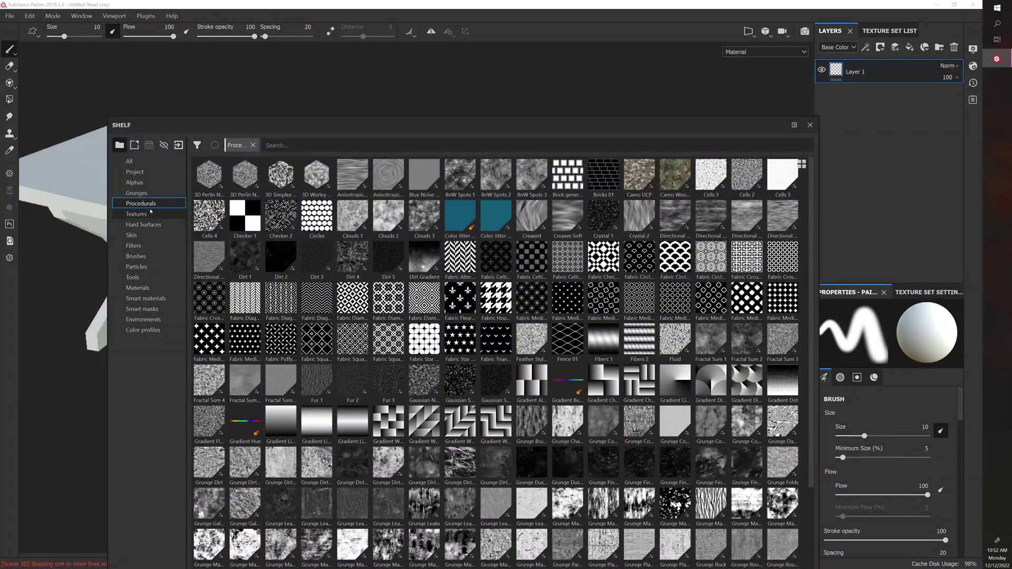
drag(343, 129, 316, 100)
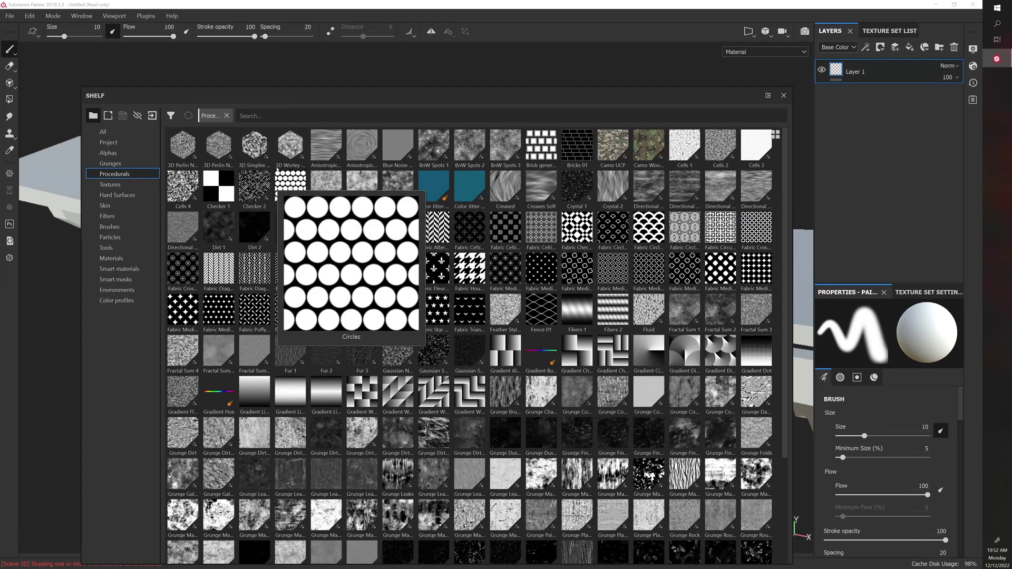
- Preview procedurals such as Checker 2, Anisotropic Noise, Fabric Diagonal Diamond and Clouds 2, and move the shelf clear of the viewport
mouse_move(254, 189)
mouse_move(297, 193)
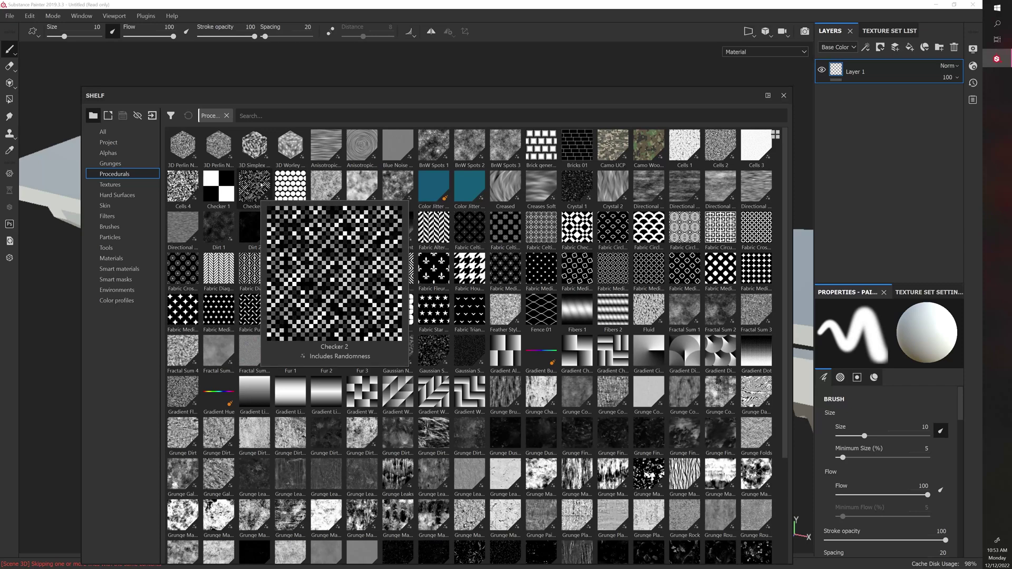
mouse_move(330, 159)
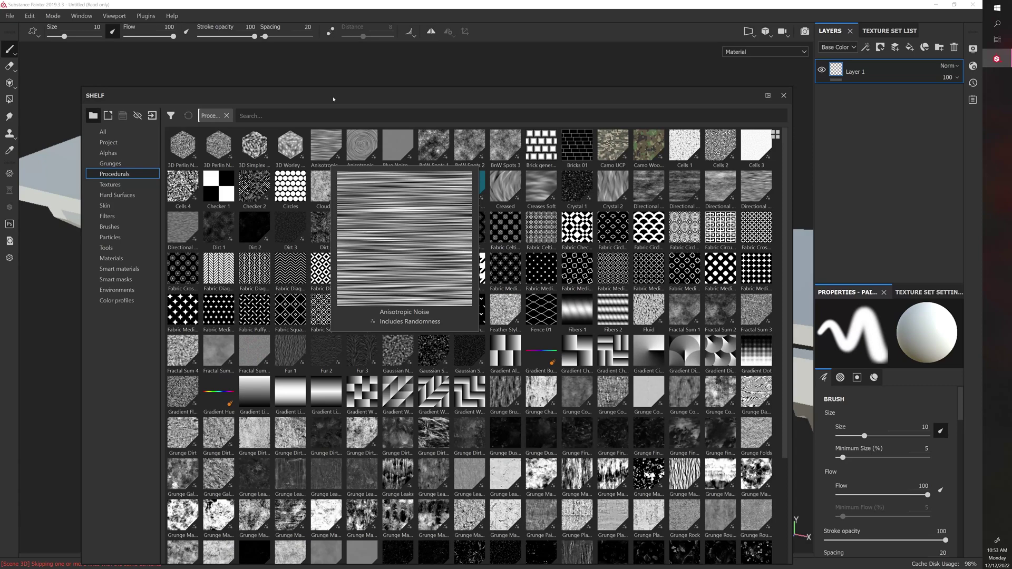
drag(329, 96, 312, 77)
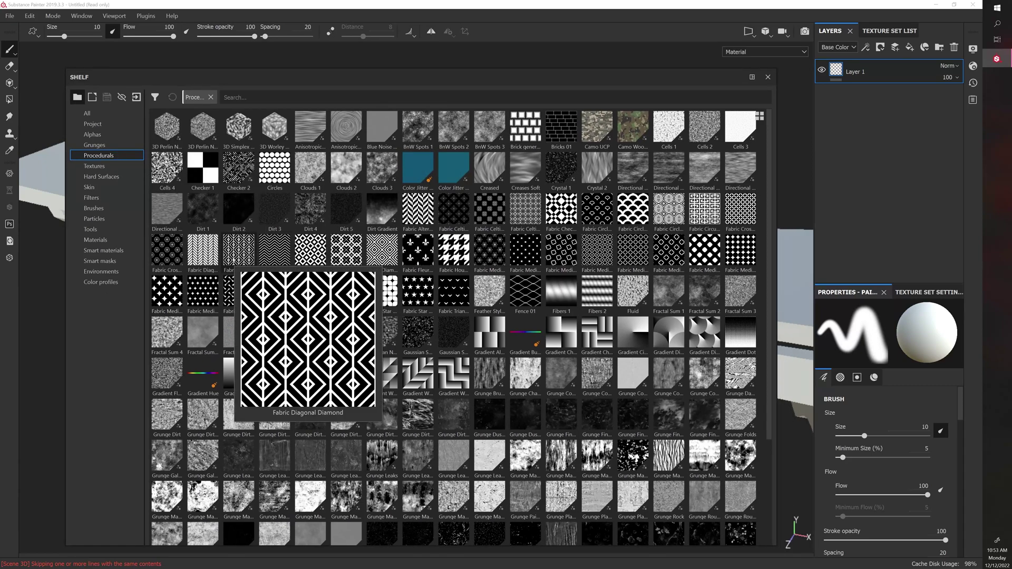
mouse_move(245, 255)
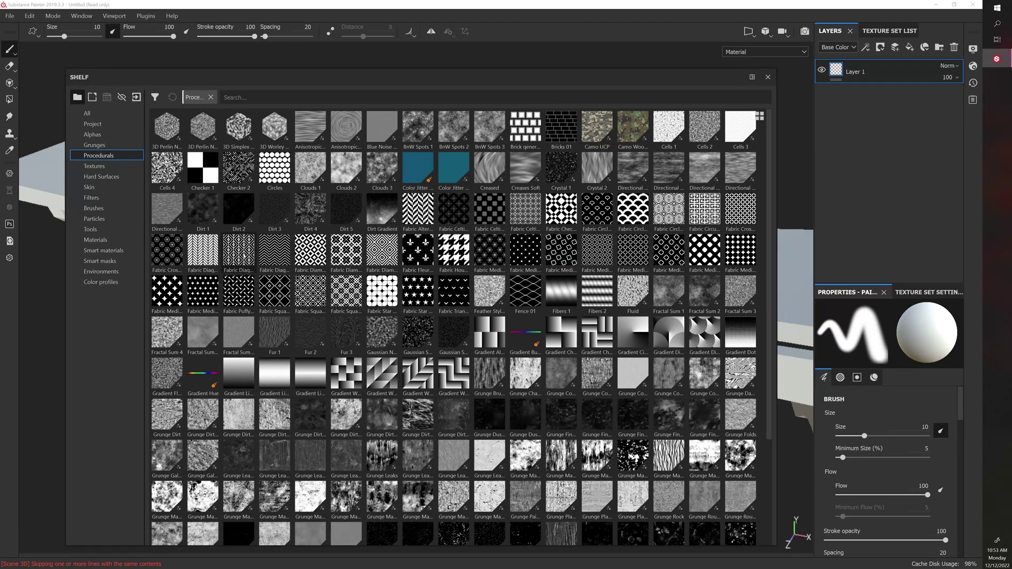
mouse_move(346, 175)
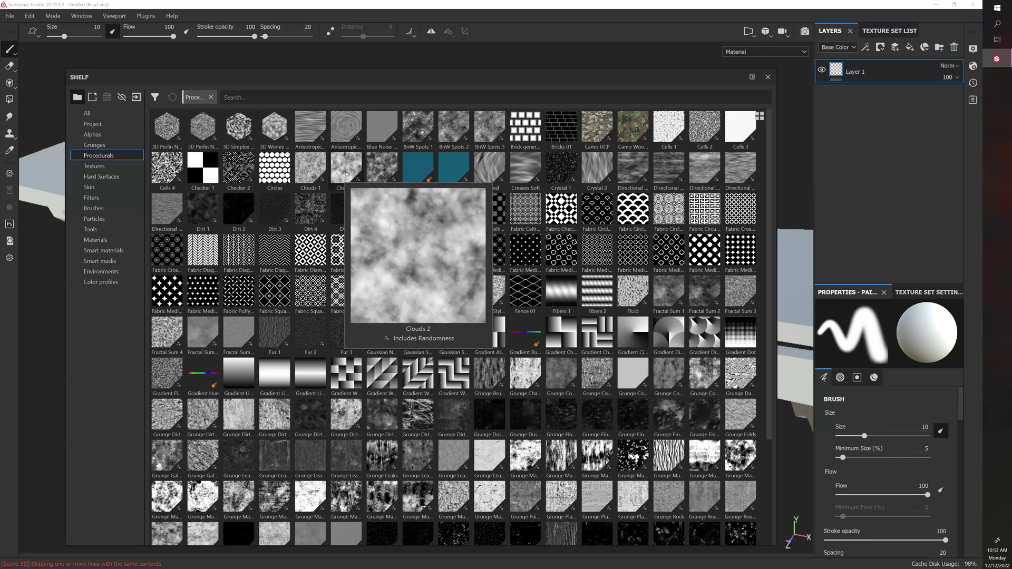
drag(299, 77, 0, 174)
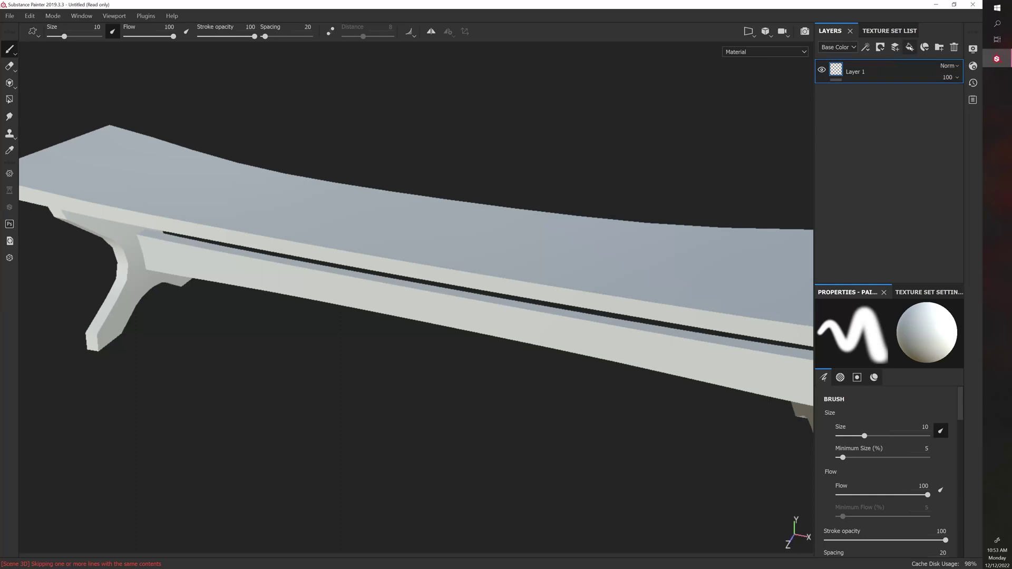
- Add a fill layer above Layer 1 and assign the Cells 4 procedural to its Base Color
click(909, 47)
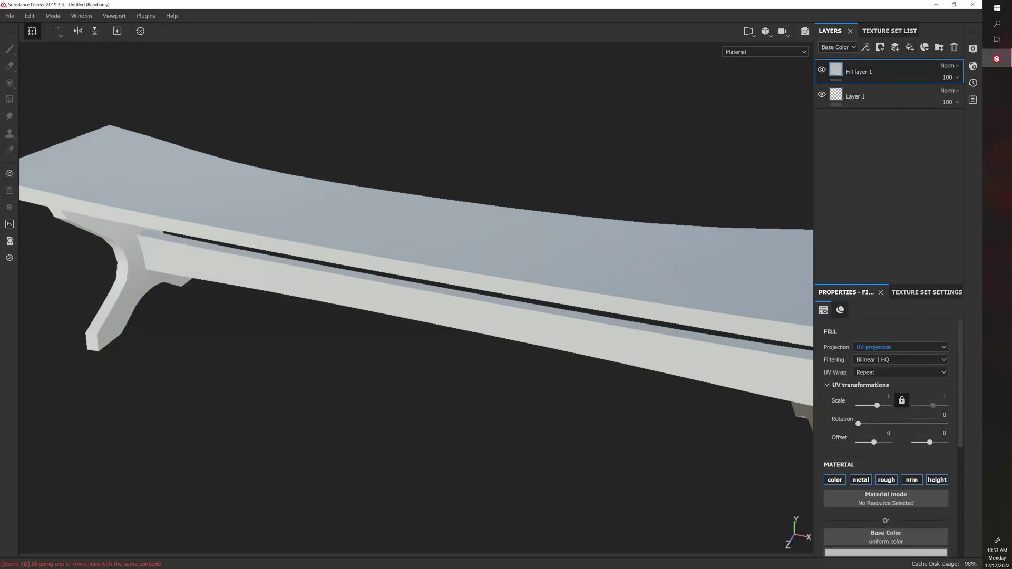
scroll(938, 465, down, 3)
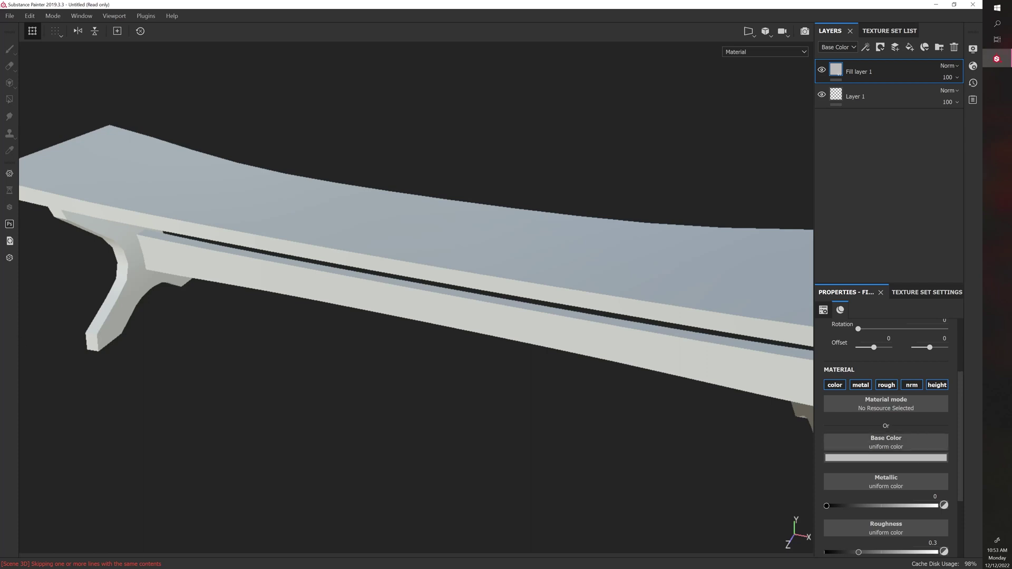
drag(0, 322, 891, 443)
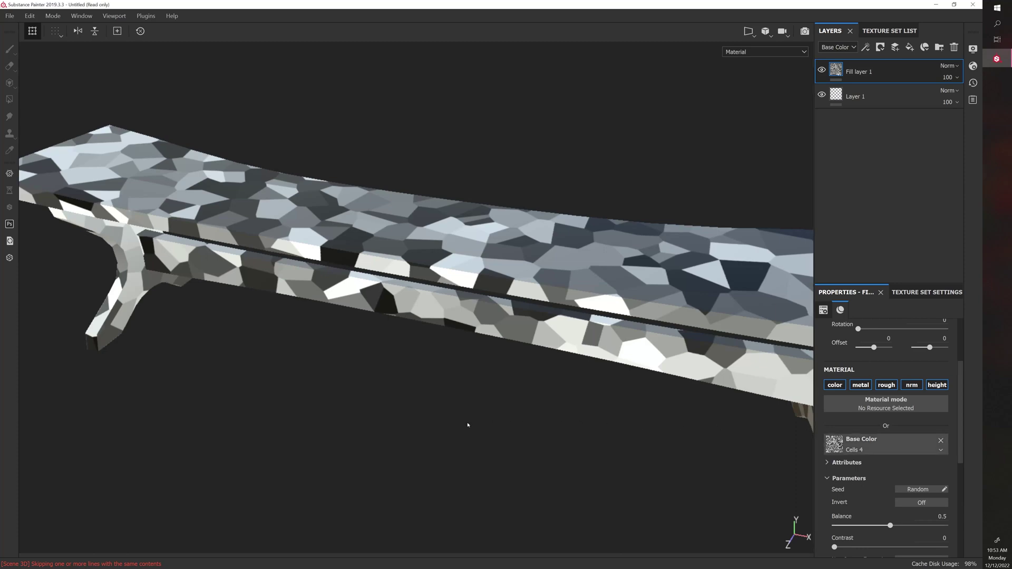
- Examine how the cell pattern wraps the bench in 3D and in the 2D UV layout
alt+drag(467, 425, 501, 428)
scroll(858, 426, up, 4)
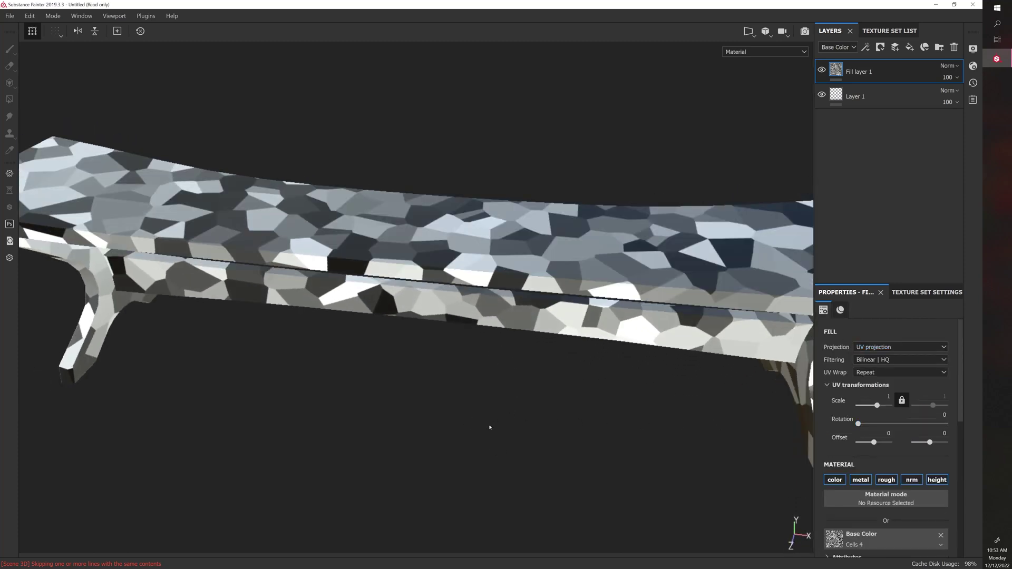
alt+drag(495, 295, 501, 379)
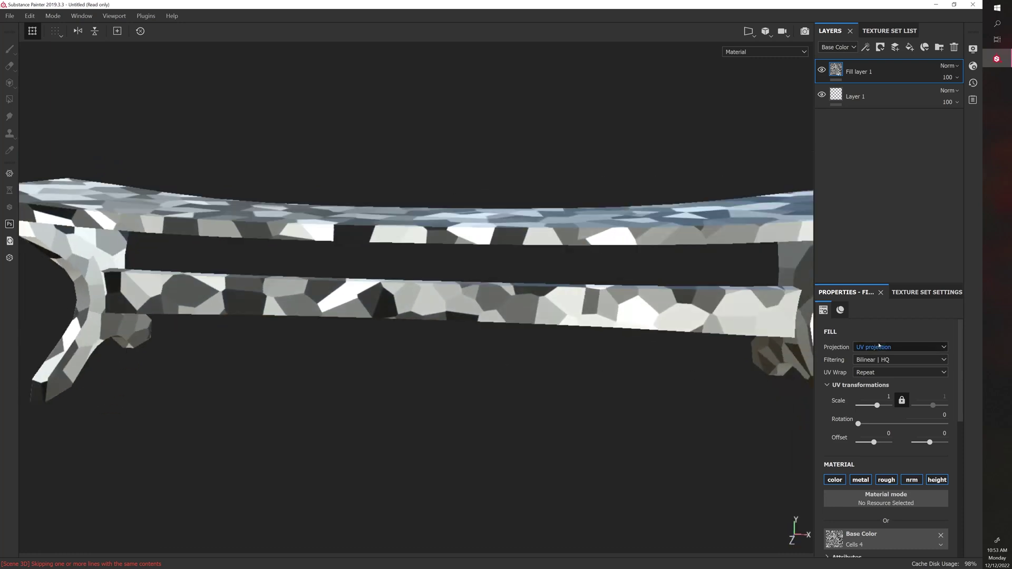
key(F1)
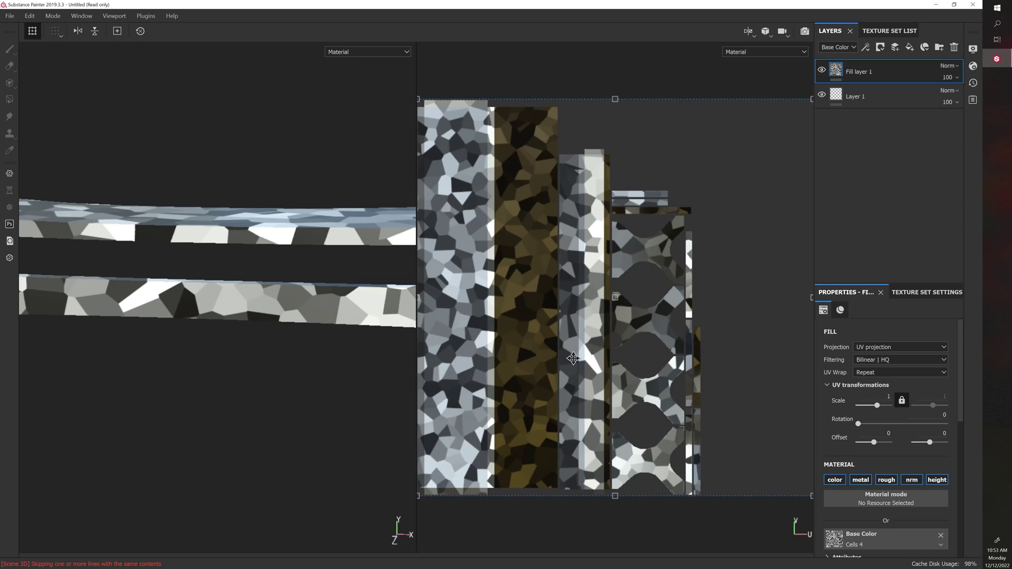
key(F2)
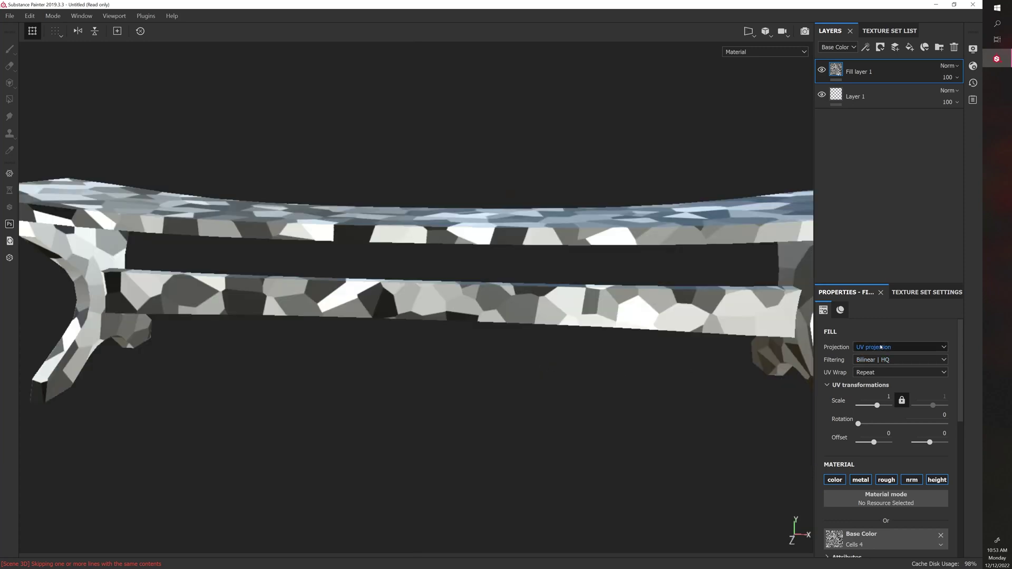
- Try Tri-planar projection on the fill layer and inspect the pattern across the bench's seat and beam
click(881, 347)
click(882, 364)
alt+drag(565, 372, 486, 416)
alt+right_drag(453, 403, 707, 416)
alt+right_drag(411, 422, 627, 421)
alt+drag(376, 307, 317, 447)
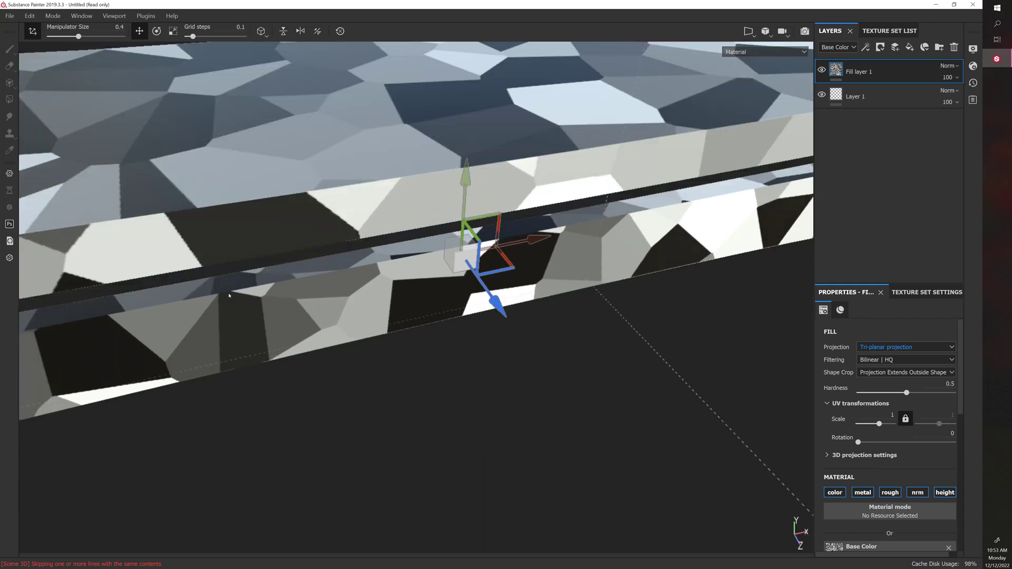
scroll(364, 436, down, 5)
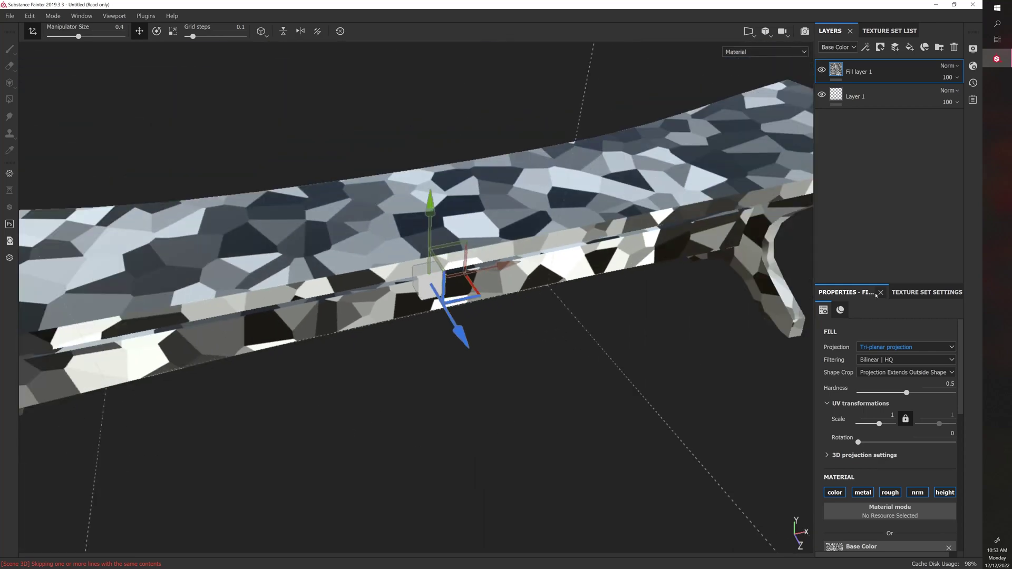
- Try Planar projection on the fill layer and inspect the bench from both ends
click(904, 347)
click(889, 371)
alt+drag(611, 338, 656, 344)
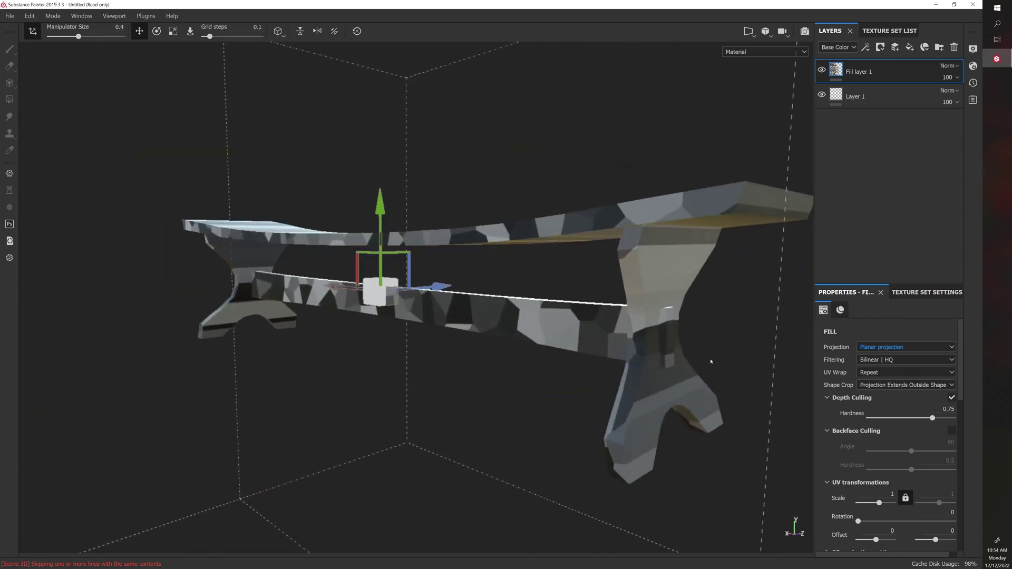
alt+drag(496, 369, 369, 323)
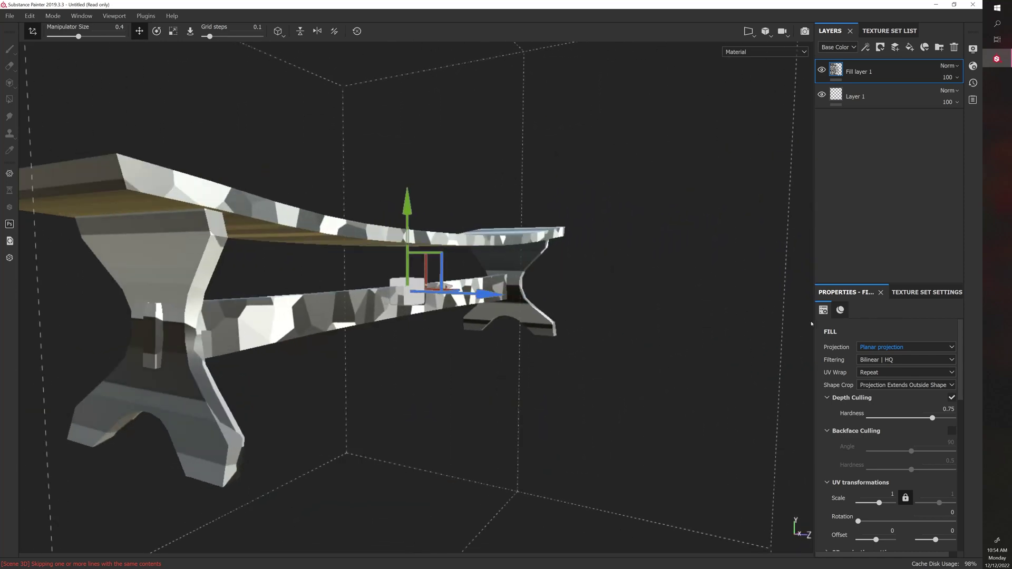
- Try Spherical projection on the fill layer, and return it to UV projection
click(882, 348)
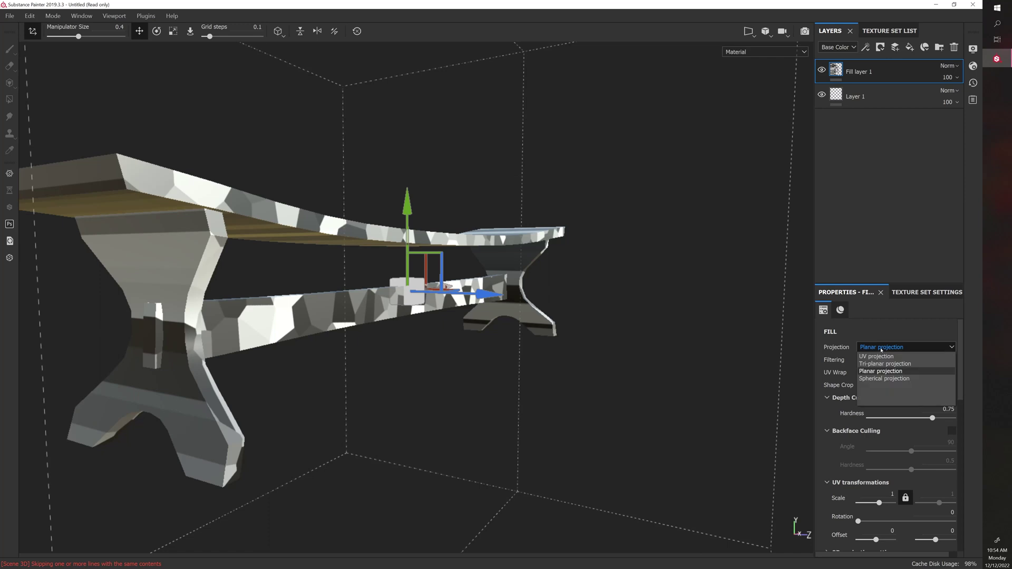
click(886, 379)
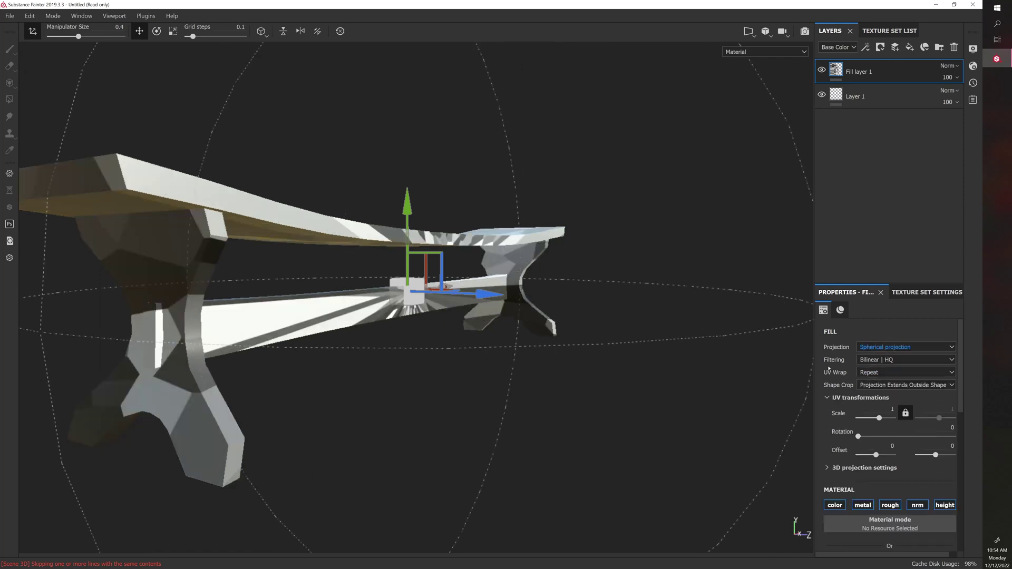
click(881, 348)
click(875, 355)
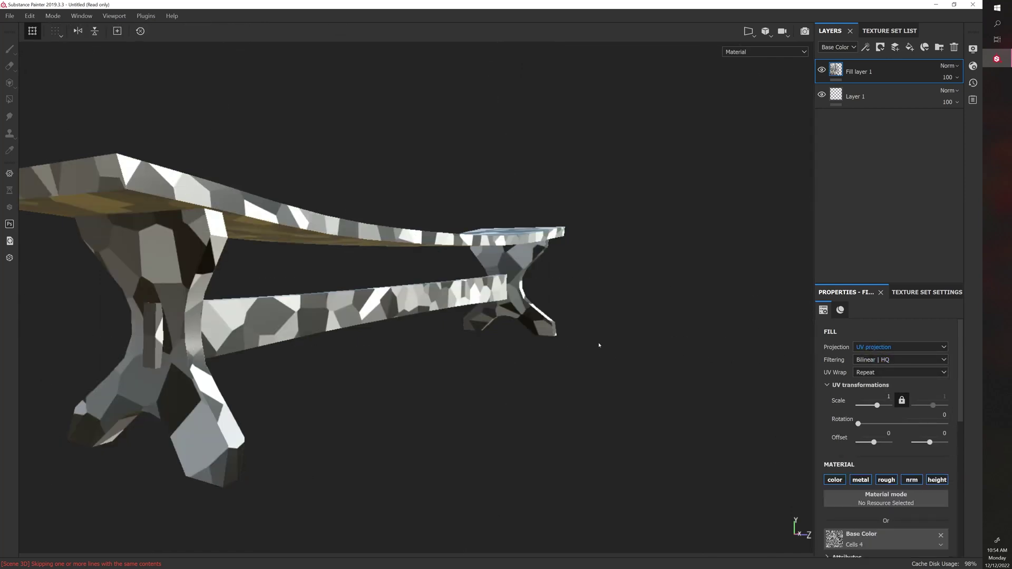
- Assign the Cells 4 procedural to the fill layer's Height channel and inspect the relief on the bench
mouse_move(598, 346)
alt+mouse_down()
mouse_move(558, 365)
mouse_move(599, 361)
alt+mouse_up()
scroll(878, 417, down, 3)
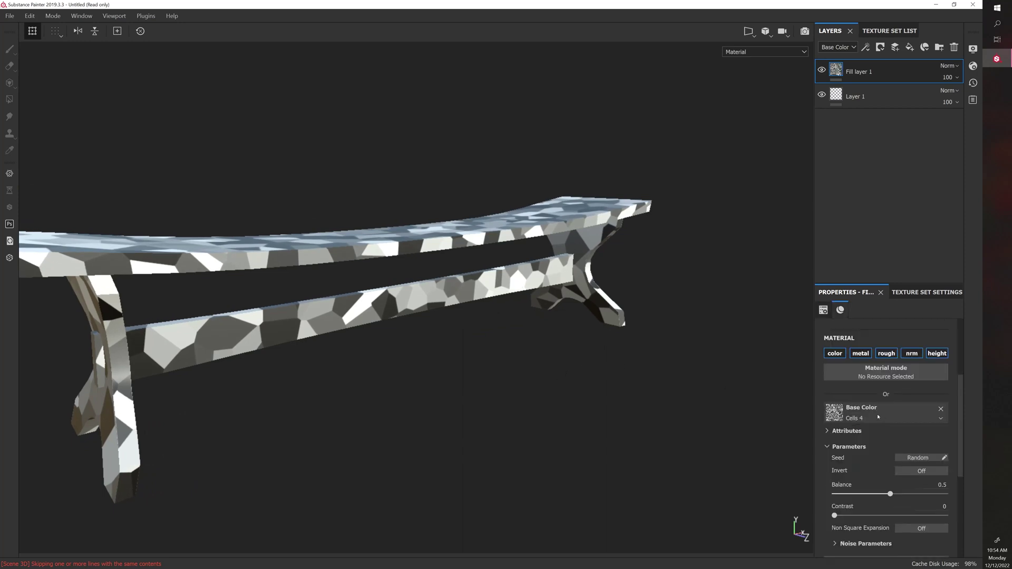
scroll(878, 417, down, 2)
scroll(880, 402, down, 4)
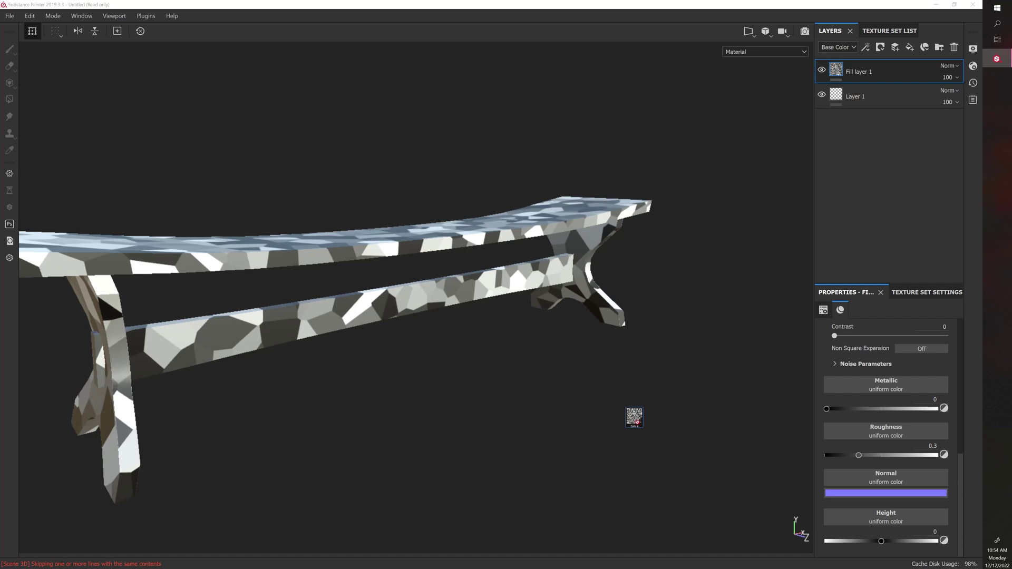
drag(634, 418, 888, 518)
alt+drag(487, 404, 507, 449)
alt+right_drag(465, 418, 477, 420)
alt+drag(477, 420, 416, 349)
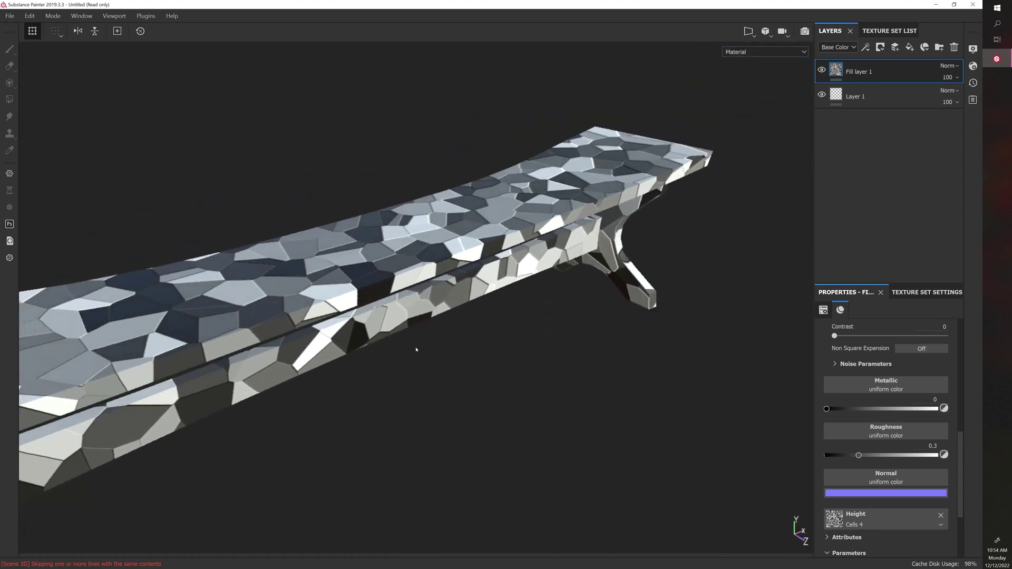
- Set the fill layer's UV scale to 5.25 and inspect the denser cell pattern on the bench
scroll(552, 361, down, 3)
scroll(841, 419, up, 10)
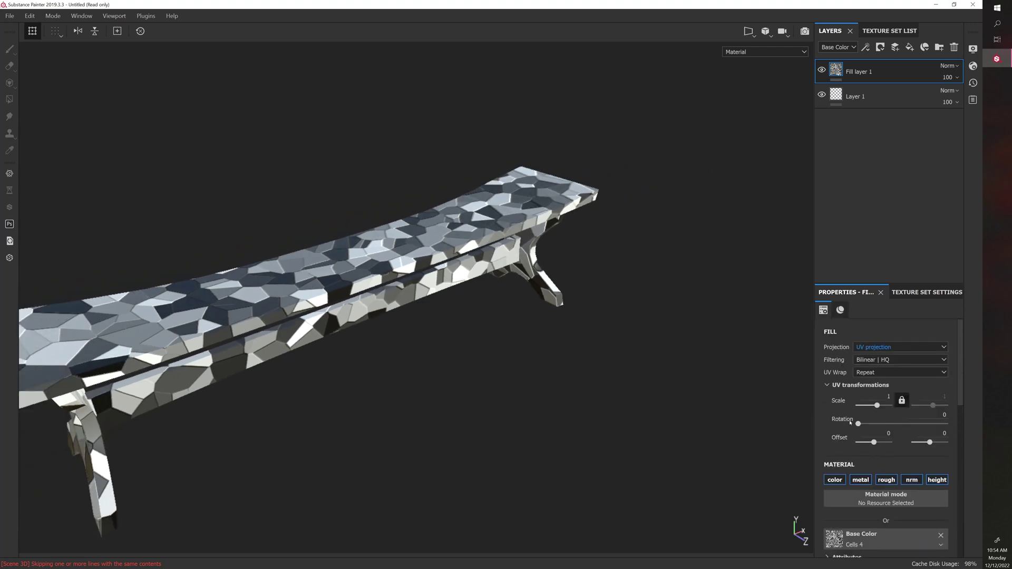
drag(877, 405, 879, 406)
alt+drag(483, 376, 494, 355)
alt+right_drag(511, 359, 494, 361)
alt+drag(494, 362, 501, 370)
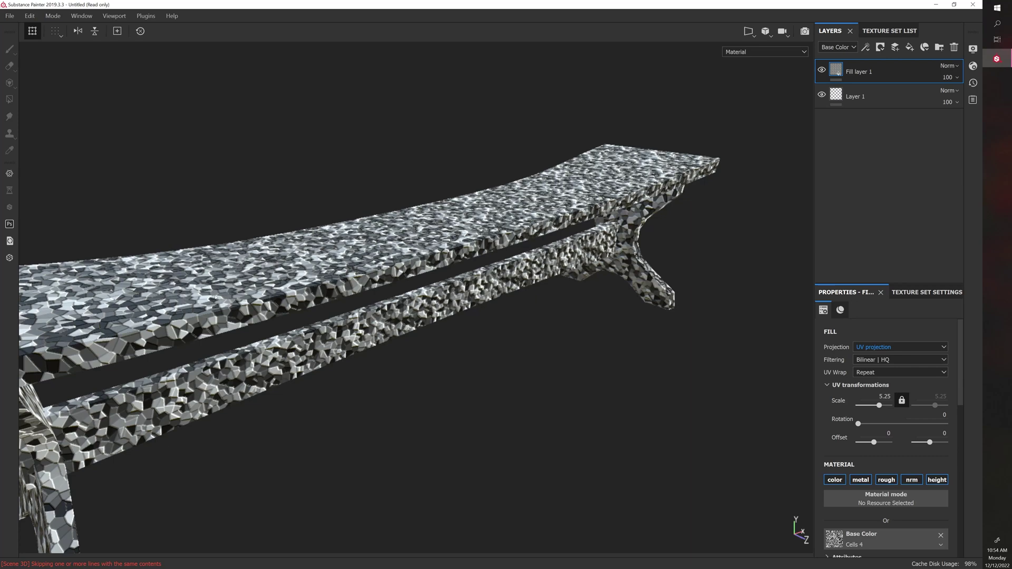
- Bring the shelf back into view, examine its procedural textures, and move it aside again
drag(0, 164, 434, 126)
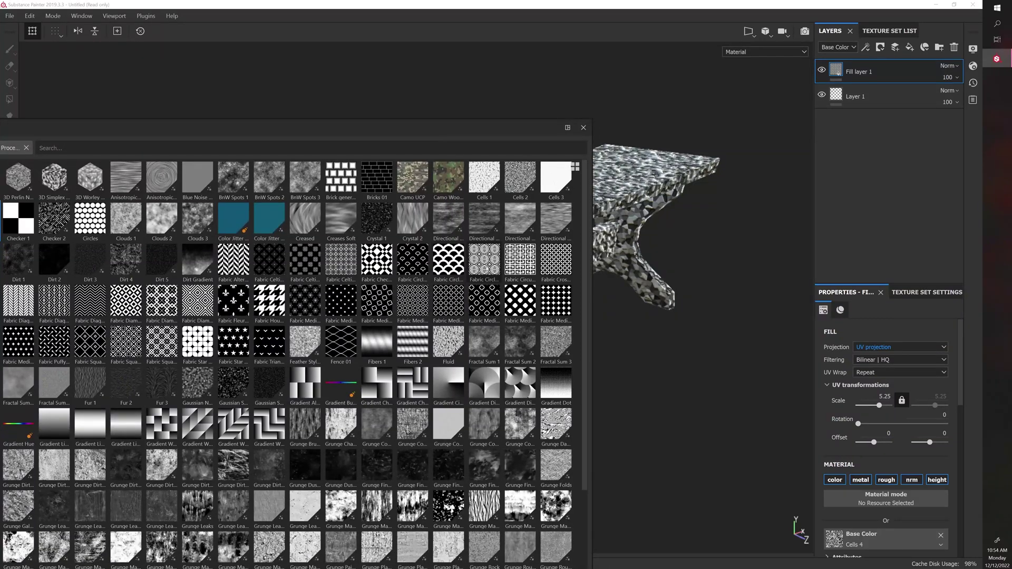
mouse_move(451, 265)
drag(348, 127, 0, 83)
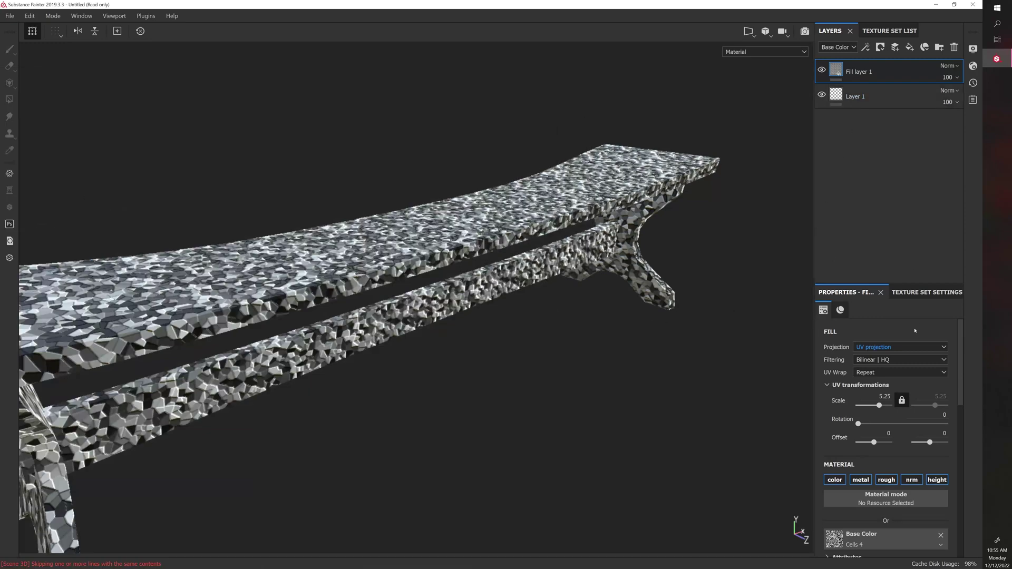
- Replace the fill layer's Base Color texture with the Clouds 3 procedural
scroll(885, 447, down, 2)
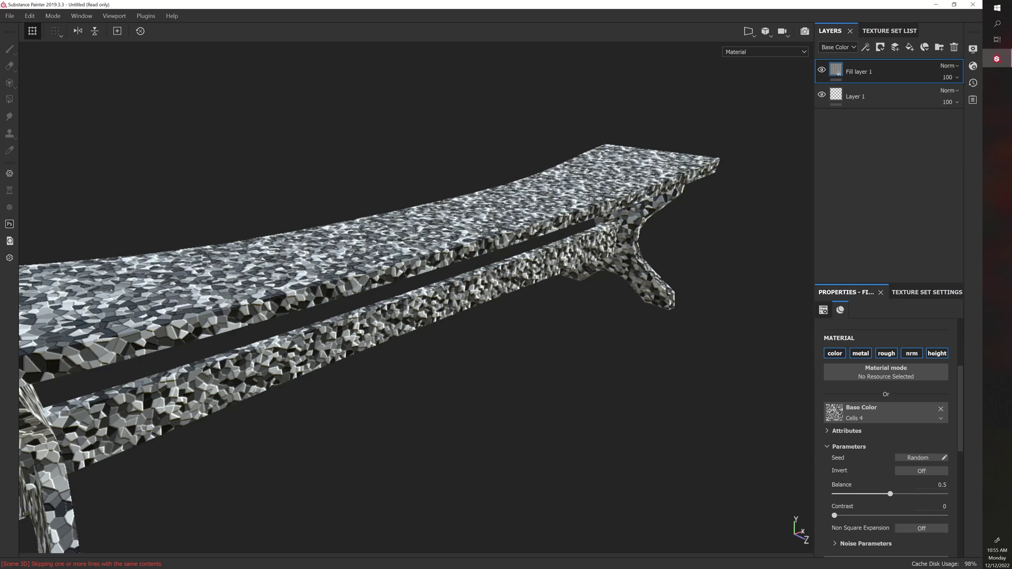
drag(5, 244, 874, 417)
scroll(885, 453, down, 8)
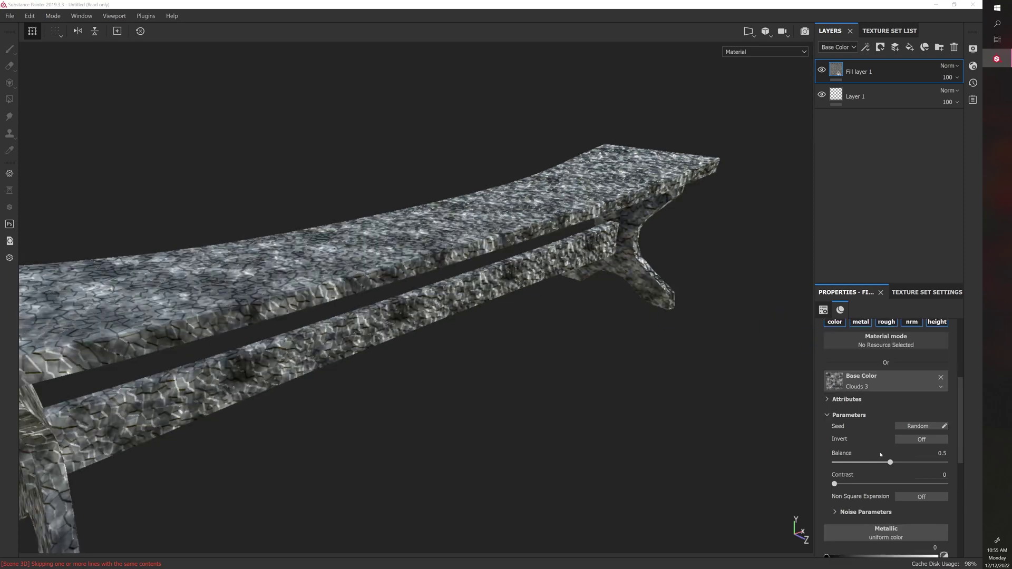
- Disable the fill layer's height channel and inspect the cloud pattern over the whole bench
scroll(886, 458, up, 8)
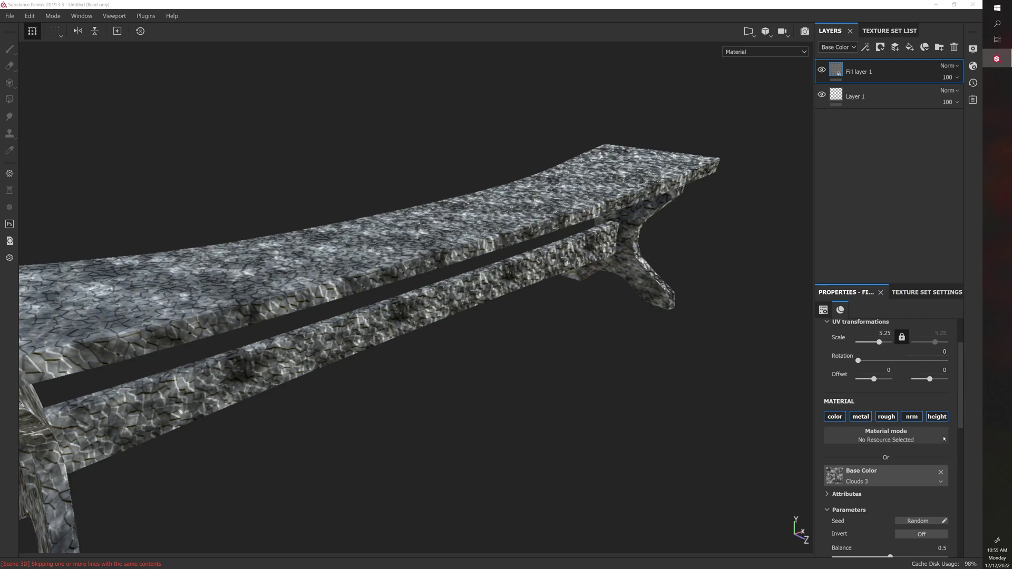
click(944, 480)
alt+drag(561, 379, 490, 376)
shift+right_drag(491, 376, 429, 385)
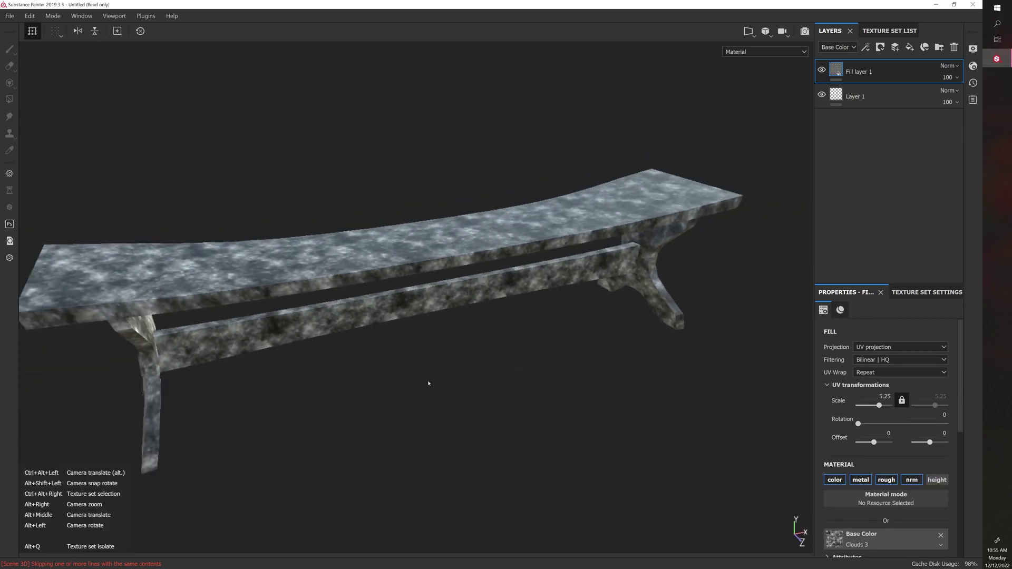
alt+drag(429, 384, 437, 381)
alt+middle_drag(318, 373, 399, 361)
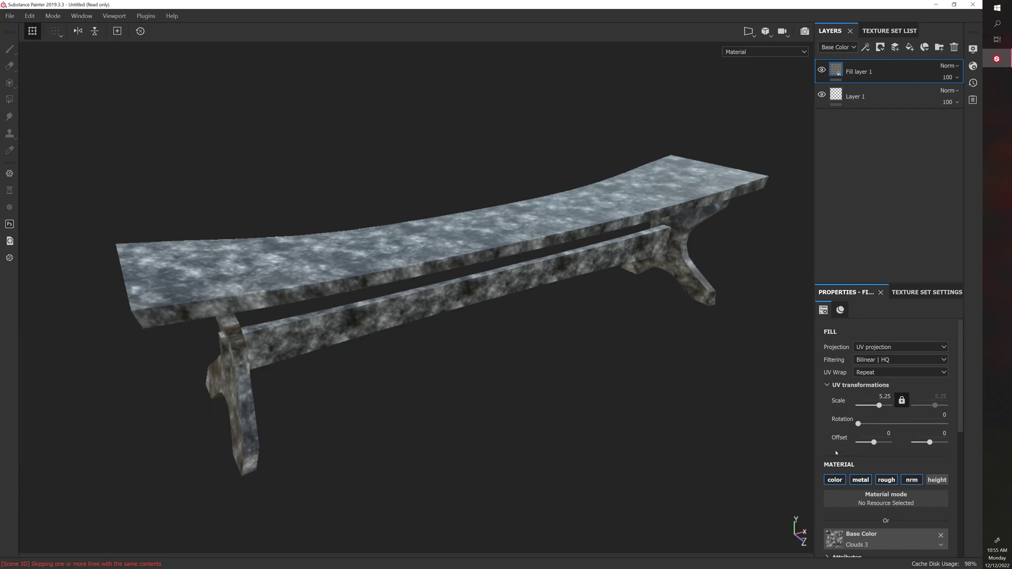
- Try a UV scale of 25.78 on the cloud-textured fill layer, and reduce its scale to 3.83
drag(878, 406, 883, 408)
alt+right_drag(587, 372, 398, 296)
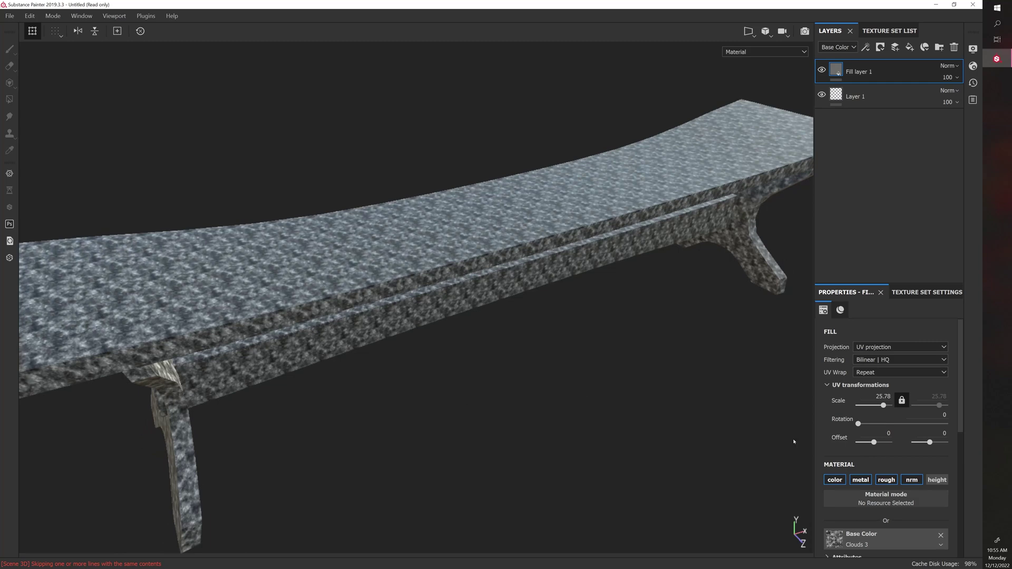
drag(883, 405, 878, 407)
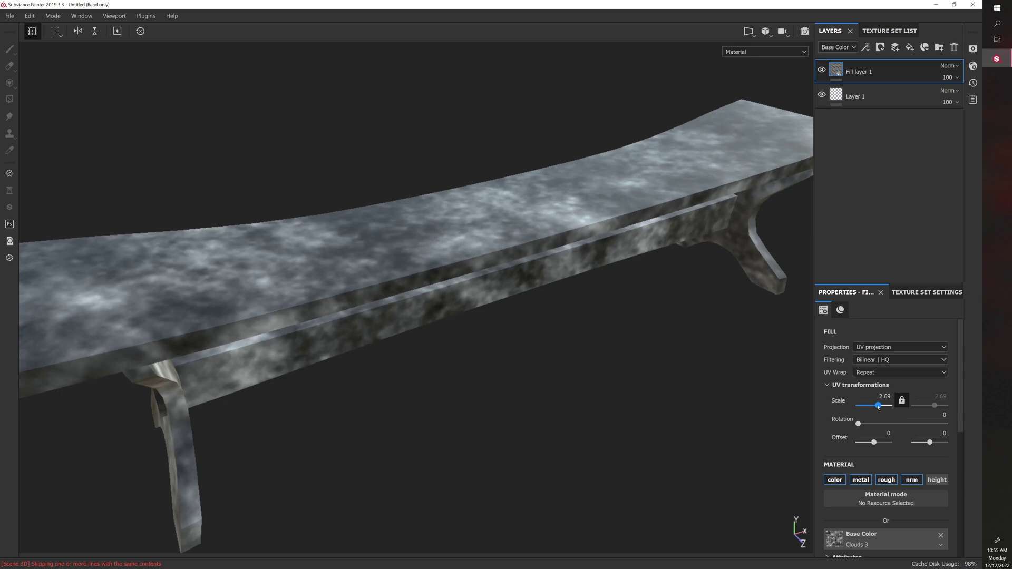
- Apply the Clouds 3 procedural to the fill layer's Roughness channel and disable the layer's color channel
scroll(870, 422, down, 5)
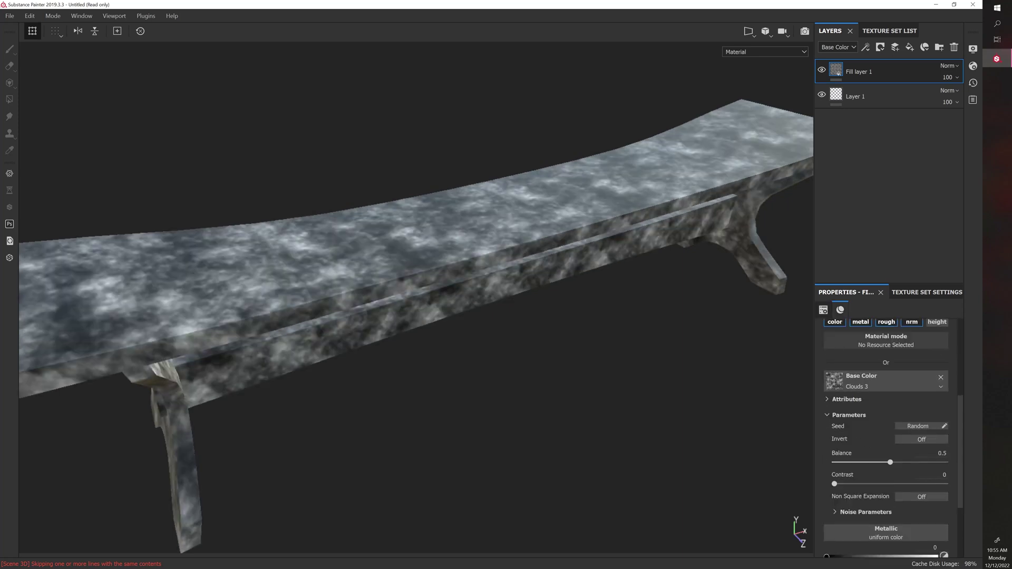
scroll(840, 404, down, 3)
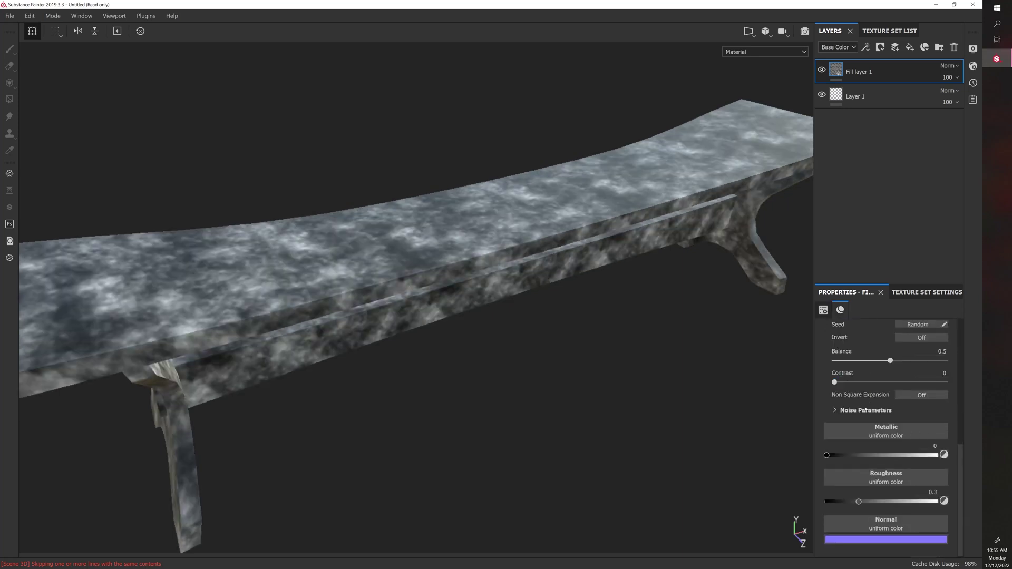
drag(21, 287, 890, 476)
alt+drag(524, 410, 528, 385)
shift+right_drag(528, 385, 457, 371)
alt+drag(480, 383, 534, 450)
scroll(875, 422, up, 8)
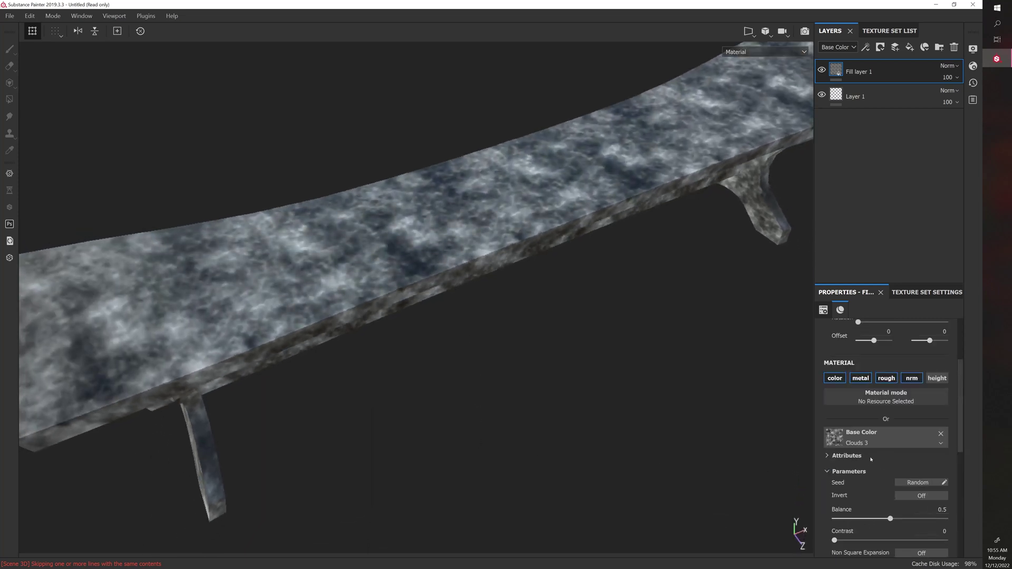
click(834, 443)
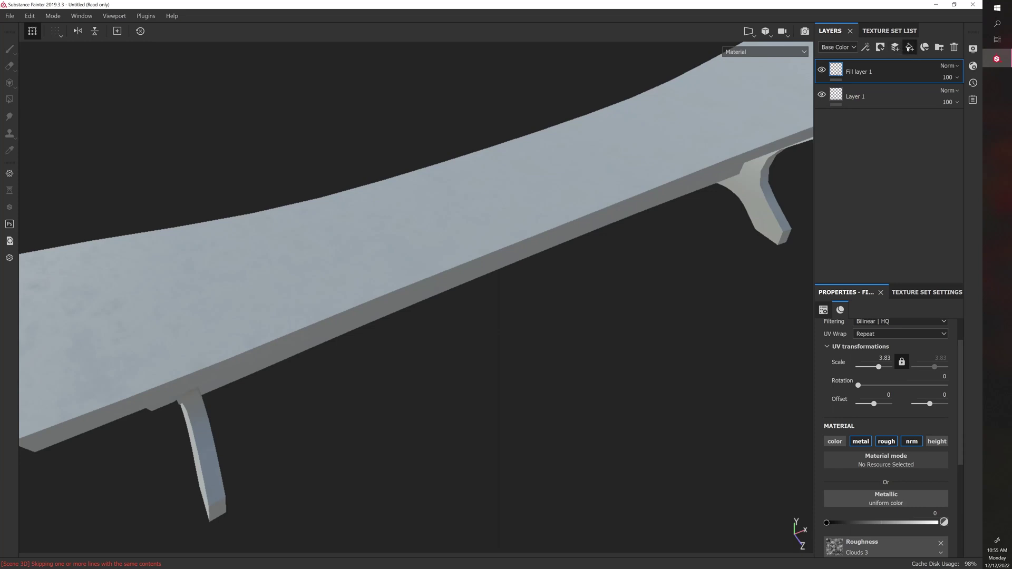
- Add a second fill layer with only the color channel enabled and set its Base Color to red
click(905, 49)
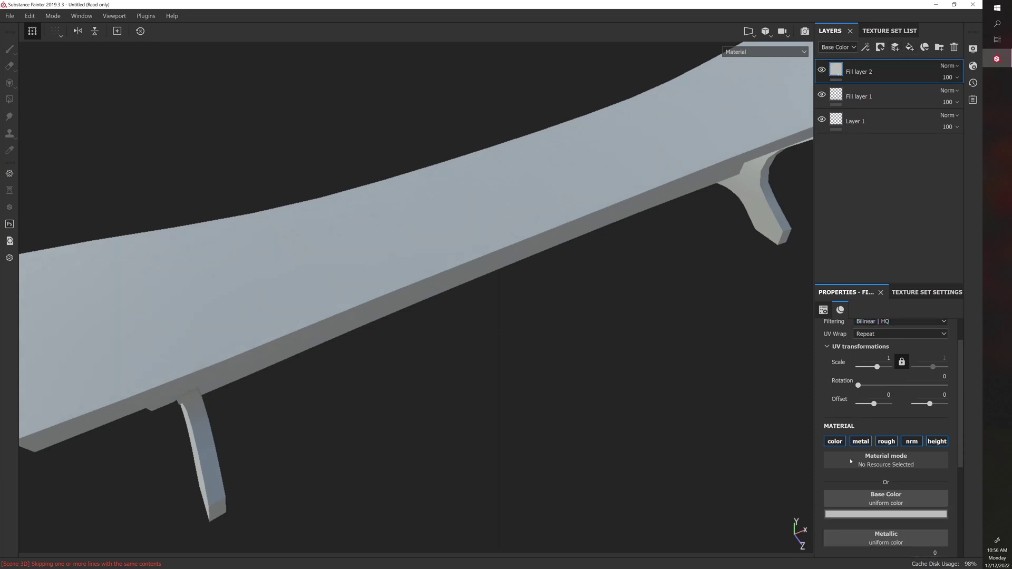
click(884, 513)
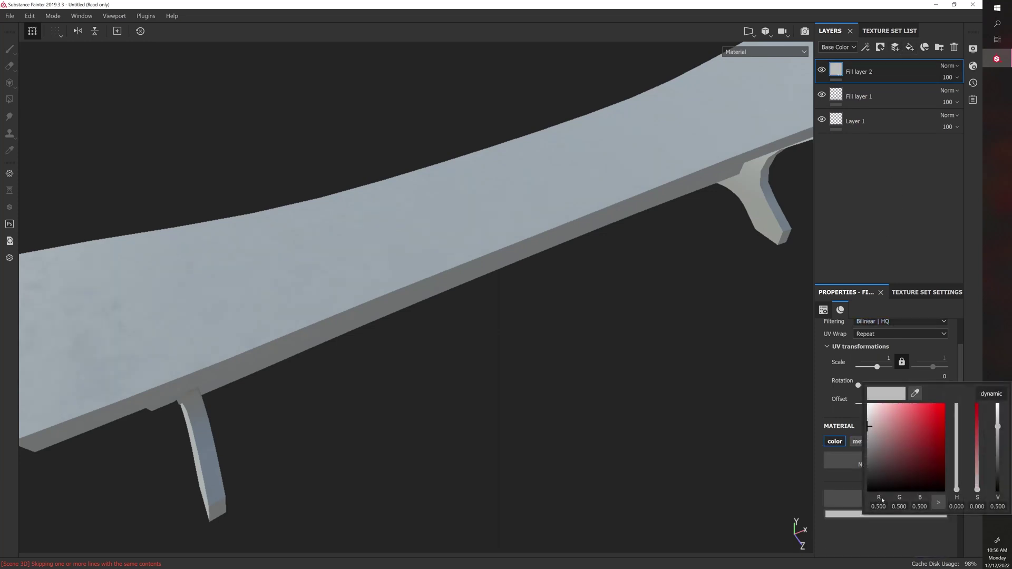
click(926, 408)
alt+drag(601, 402, 728, 335)
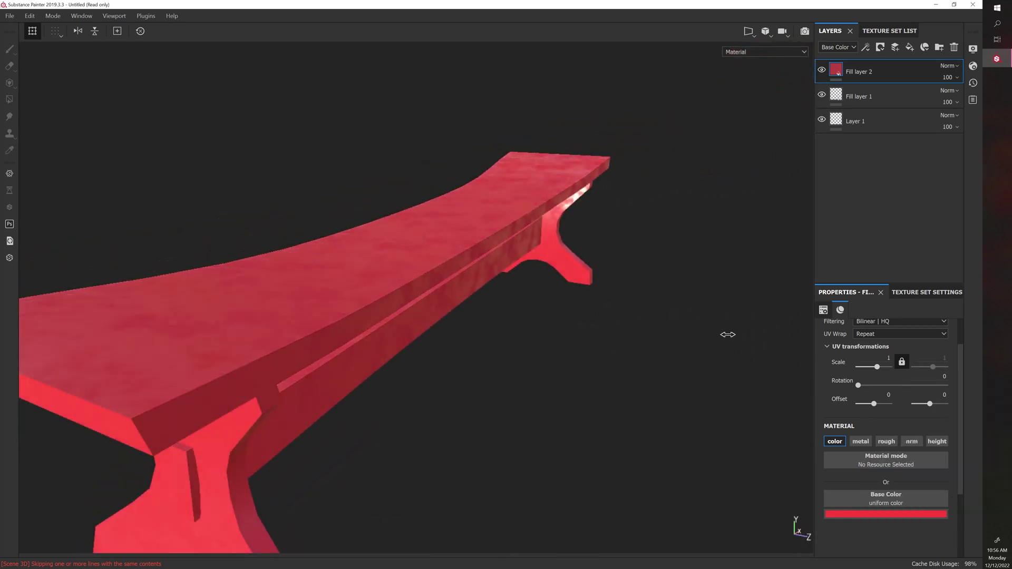
shift+right_drag(728, 334, 756, 341)
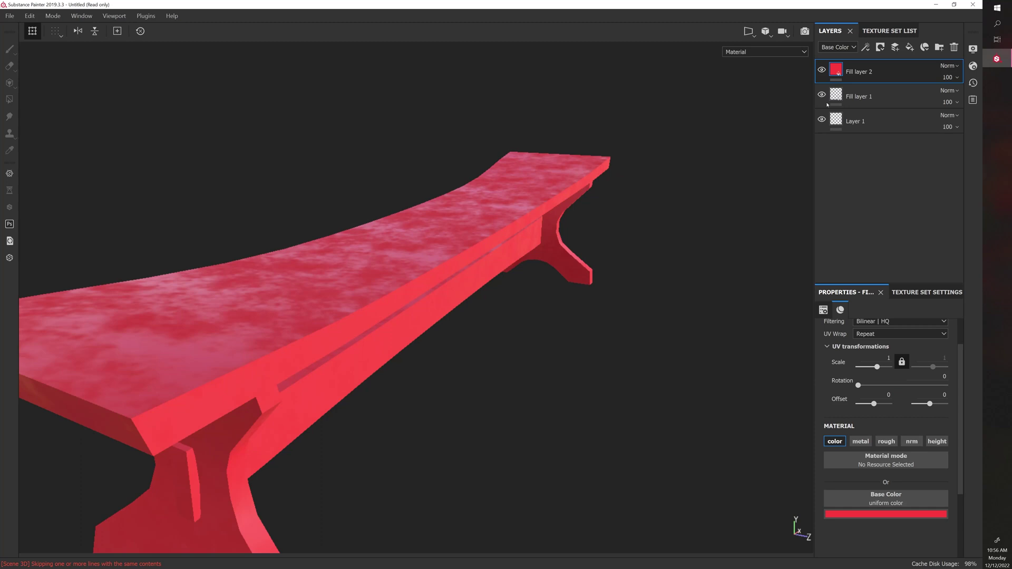
- Select Fill layer 1, examine its cloud roughness on the red bench from several angles, and glance through the shelf's procedurals
click(854, 97)
scroll(885, 422, down, 2)
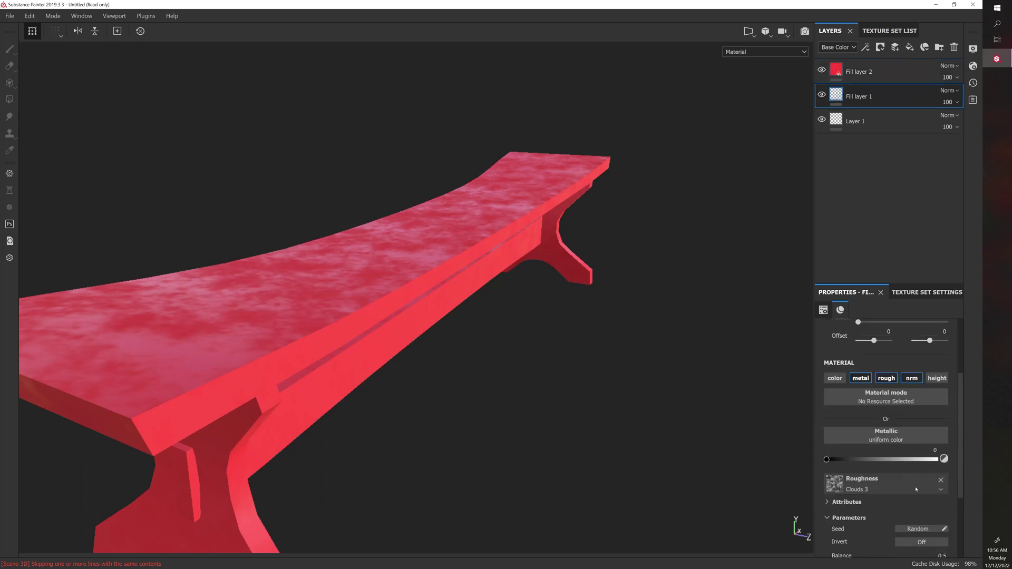
mouse_move(612, 402)
alt+mouse_down()
mouse_move(561, 388)
mouse_move(513, 441)
mouse_move(611, 394)
alt+mouse_up()
shift+right_drag(611, 395, 547, 393)
alt+drag(546, 396, 389, 397)
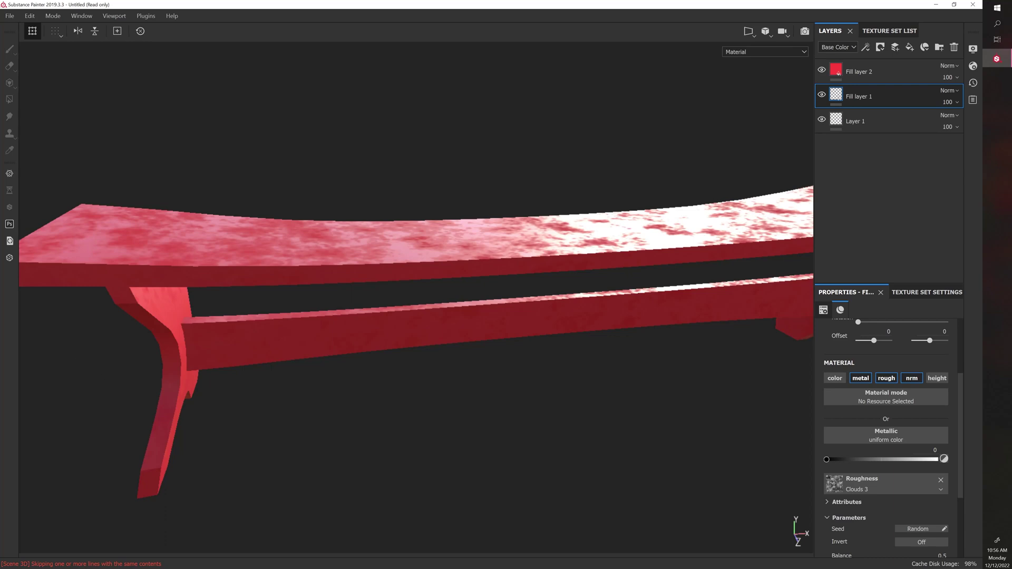
drag(0, 94, 521, 127)
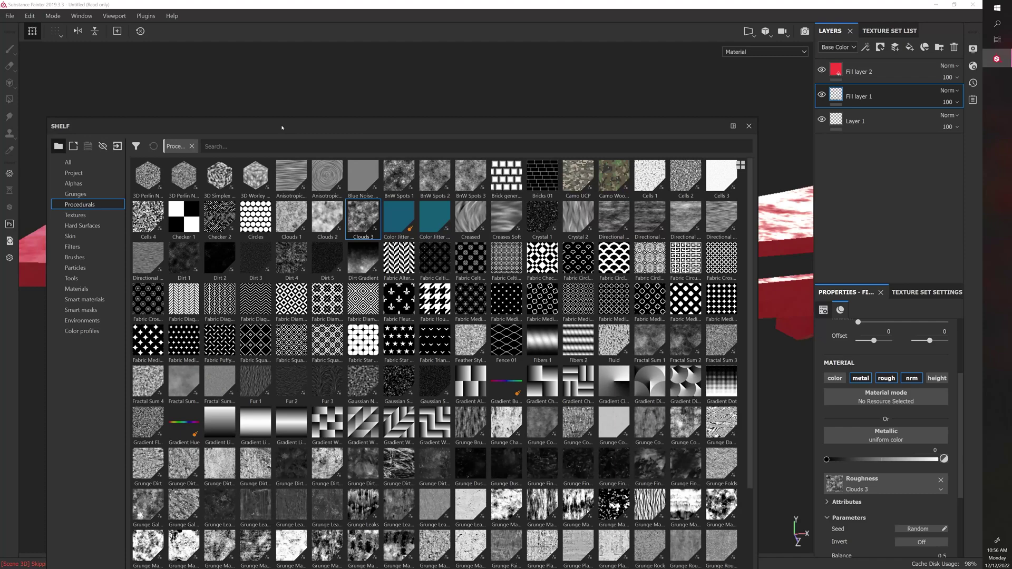
drag(282, 127, 0, 377)
- Bake the bench's mesh maps with the ID map excluded
click(927, 292)
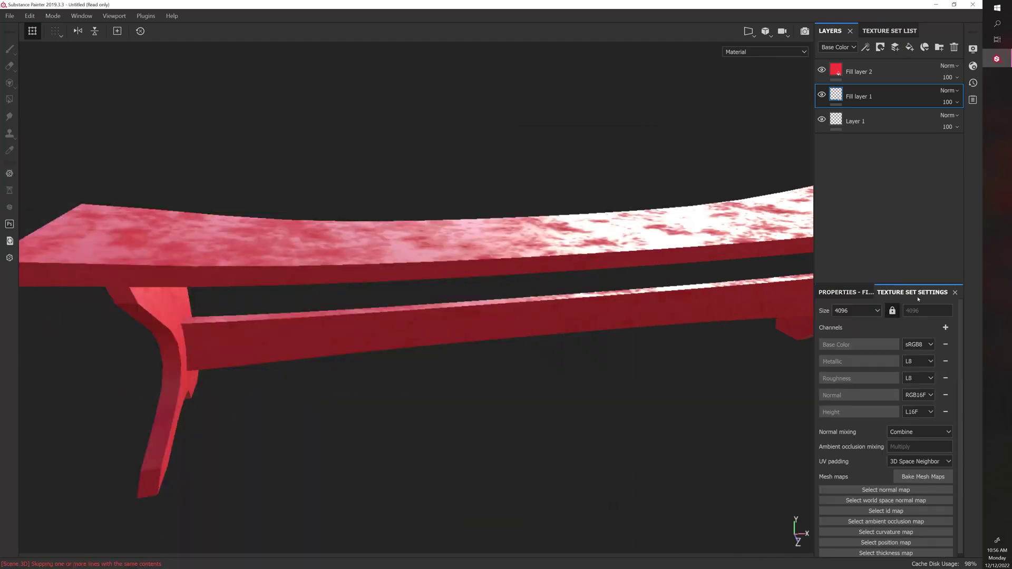
click(923, 476)
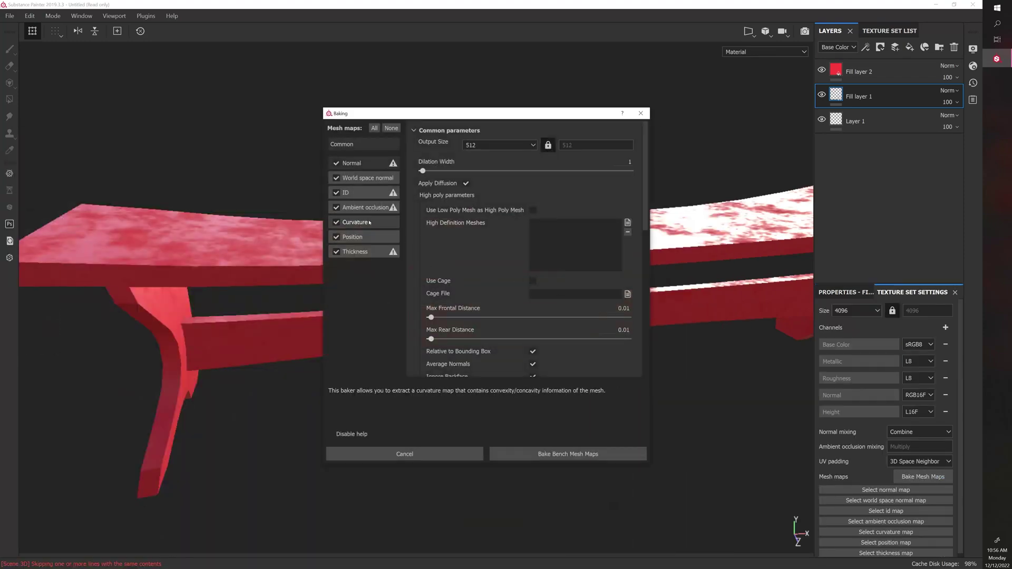
click(337, 192)
click(568, 454)
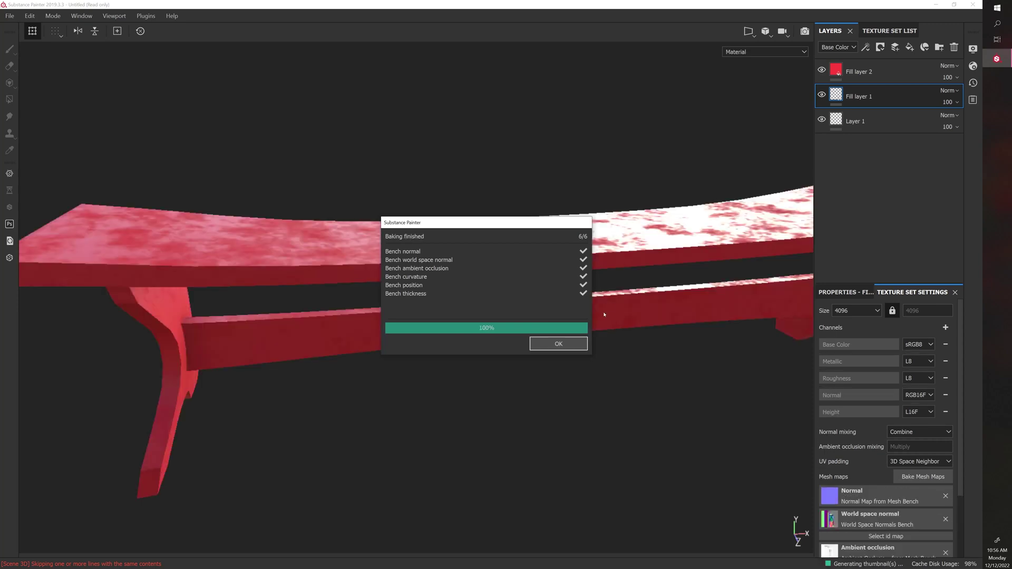
click(558, 343)
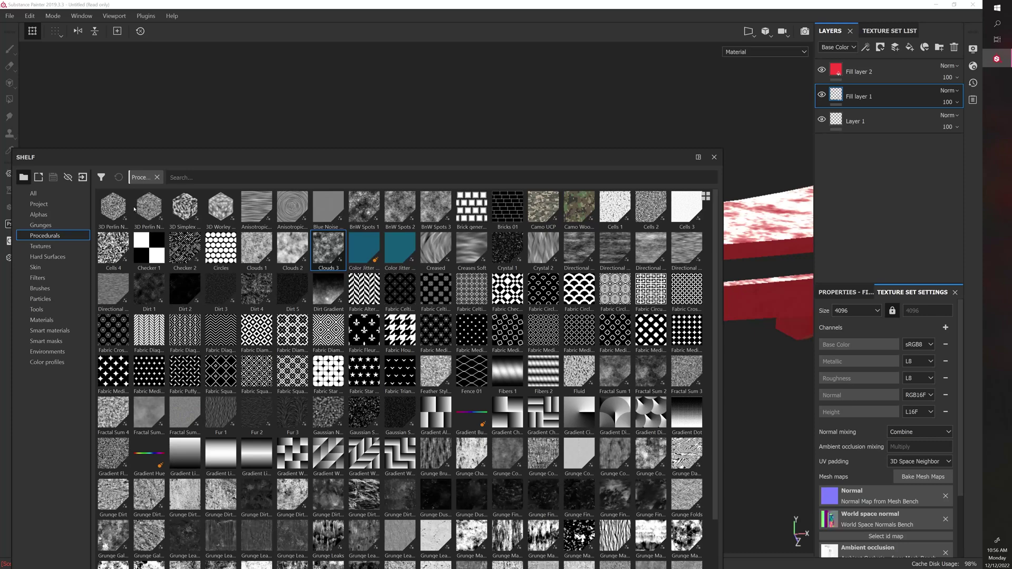
- Review the baked mesh maps in the texture set settings and hide the red Fill layer 2
drag(238, 157, 0, 205)
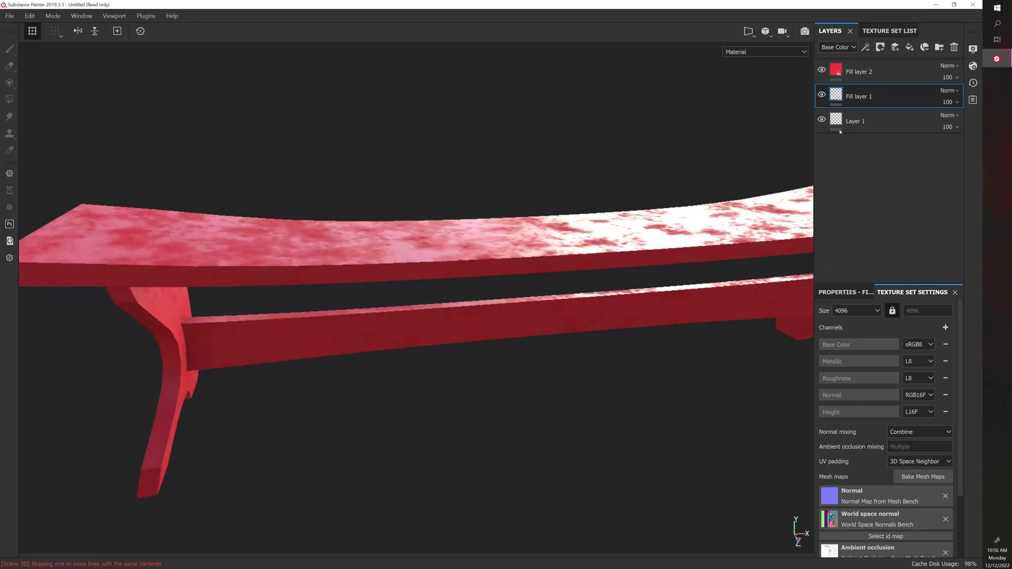
scroll(916, 408, down, 3)
scroll(915, 410, up, 3)
click(846, 292)
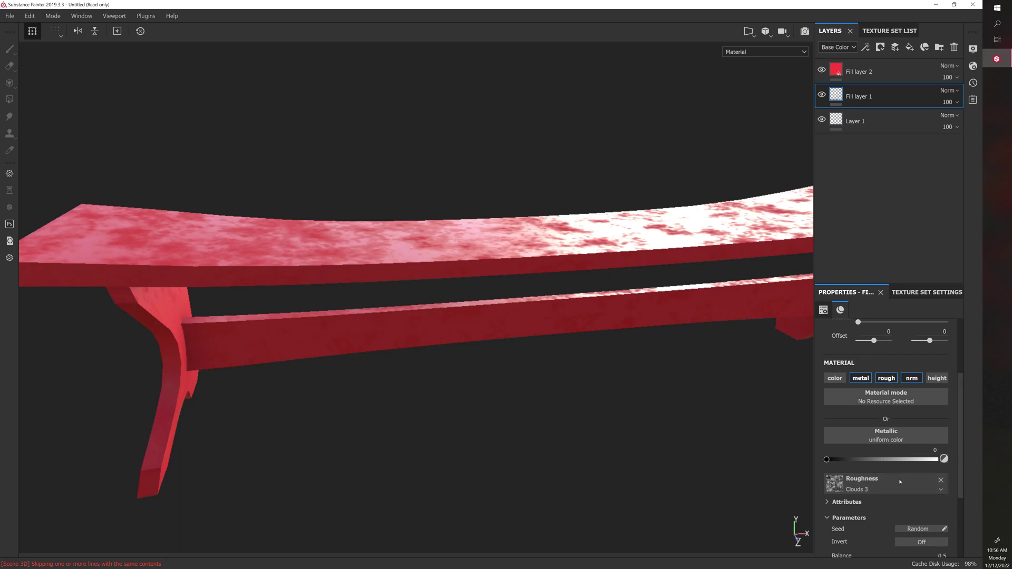
click(822, 70)
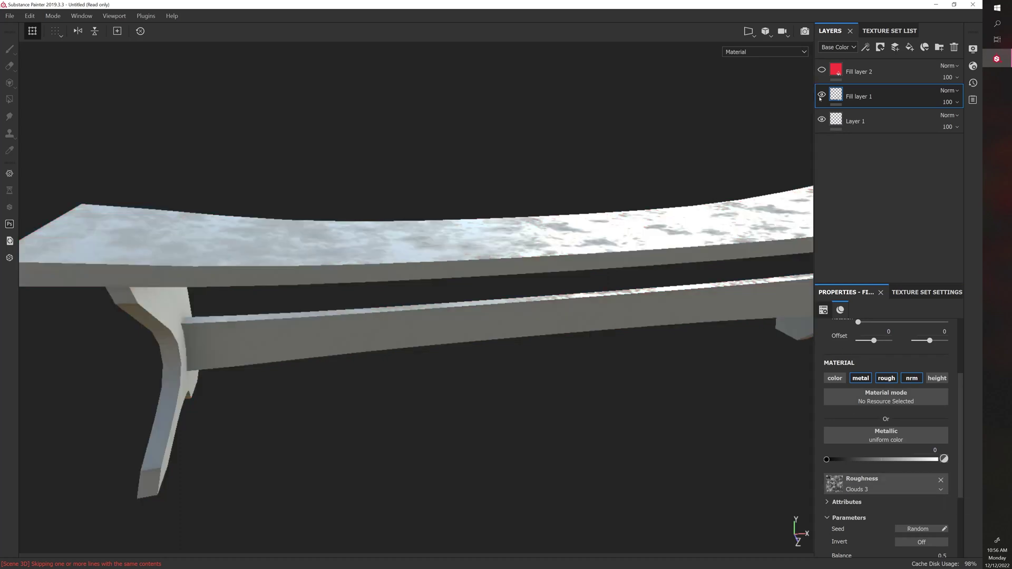
- Replace Fill layer 1's Roughness texture with 3D Perlin Noise Fractal and inspect the reflections along the bench
scroll(899, 478, up, 1)
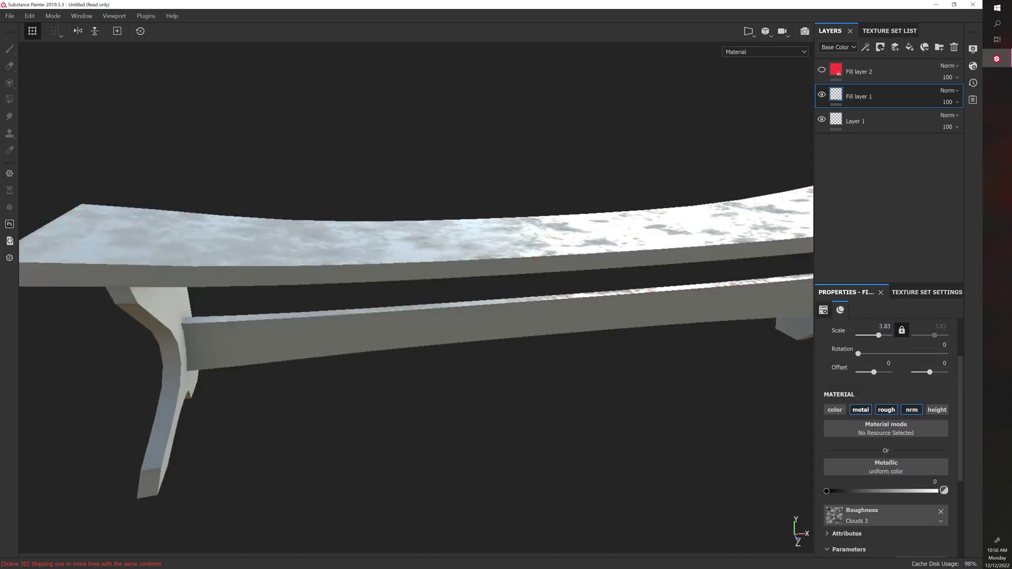
drag(162, 299, 866, 407)
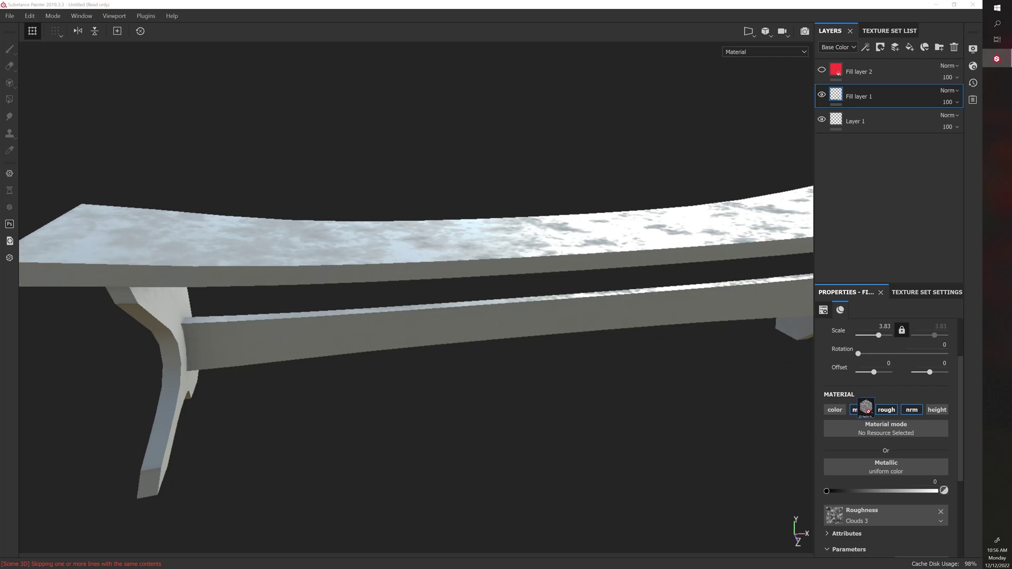
drag(870, 514, 870, 516)
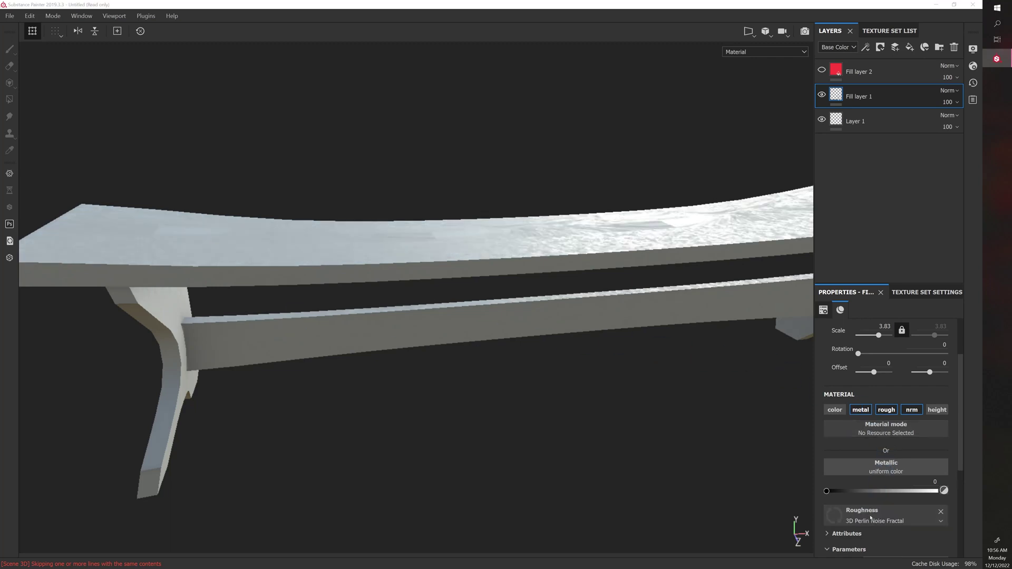
alt+drag(556, 396, 632, 394)
shift+right_drag(632, 394, 646, 391)
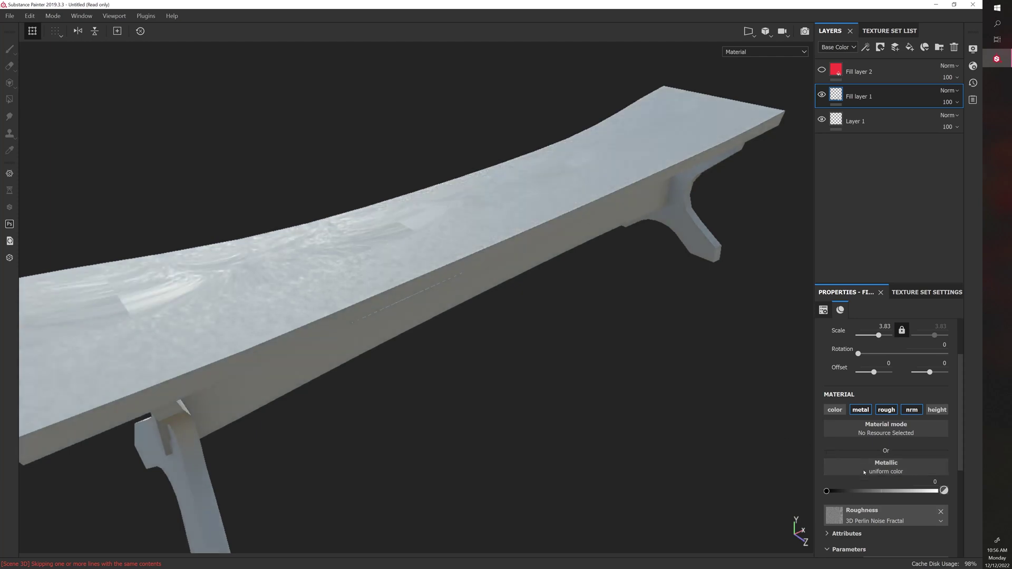
- Change Fill layer 1 to tri-planar projection and re-enable its color channel
scroll(860, 417, up, 2)
click(878, 347)
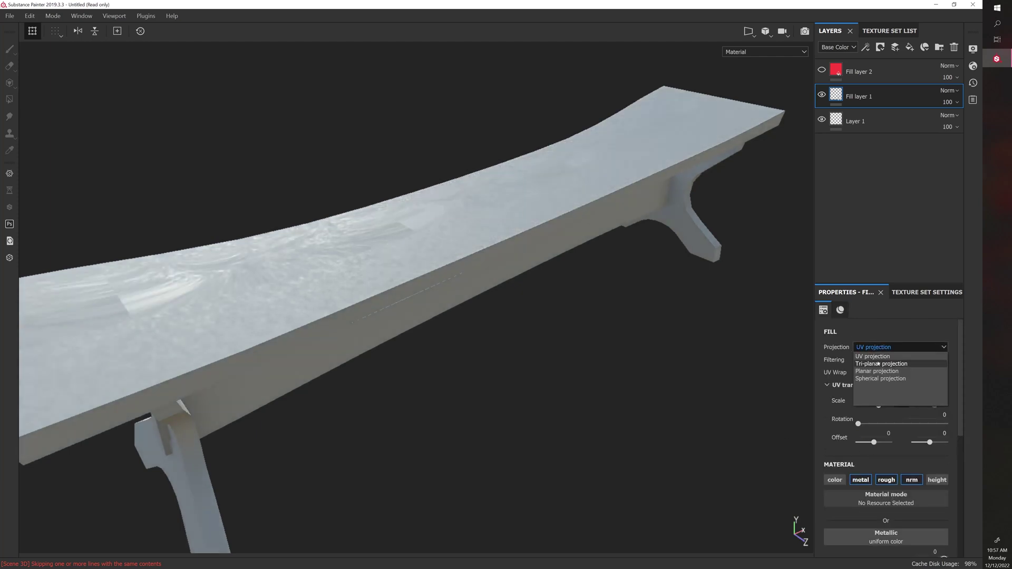
click(878, 364)
alt+drag(634, 388, 613, 371)
click(844, 492)
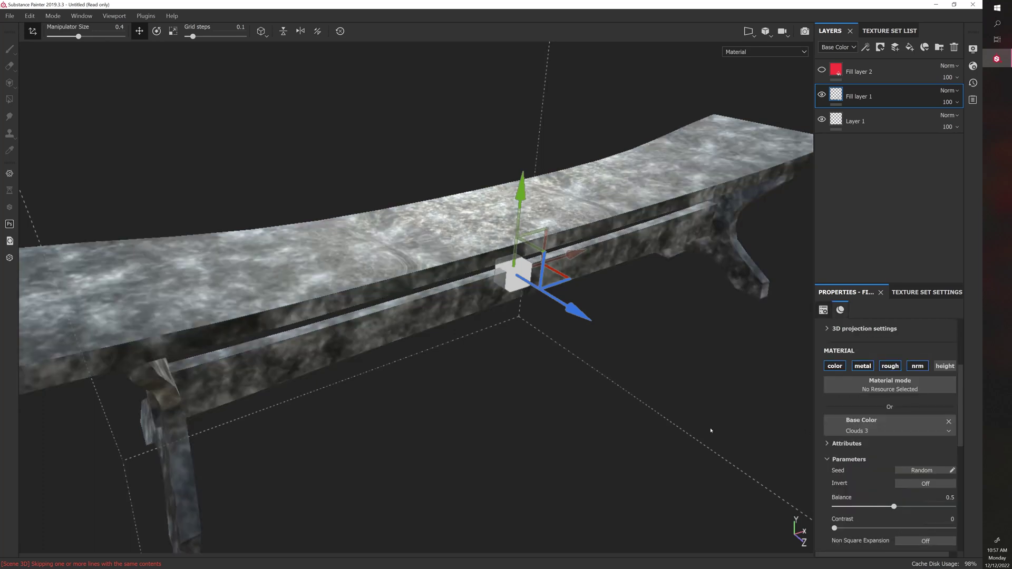
- Set Fill layer 1's Base Color texture to 3D Perlin Noise Fractal and examine the procedural's Position image input
drag(649, 357, 864, 430)
alt+drag(628, 335, 478, 314)
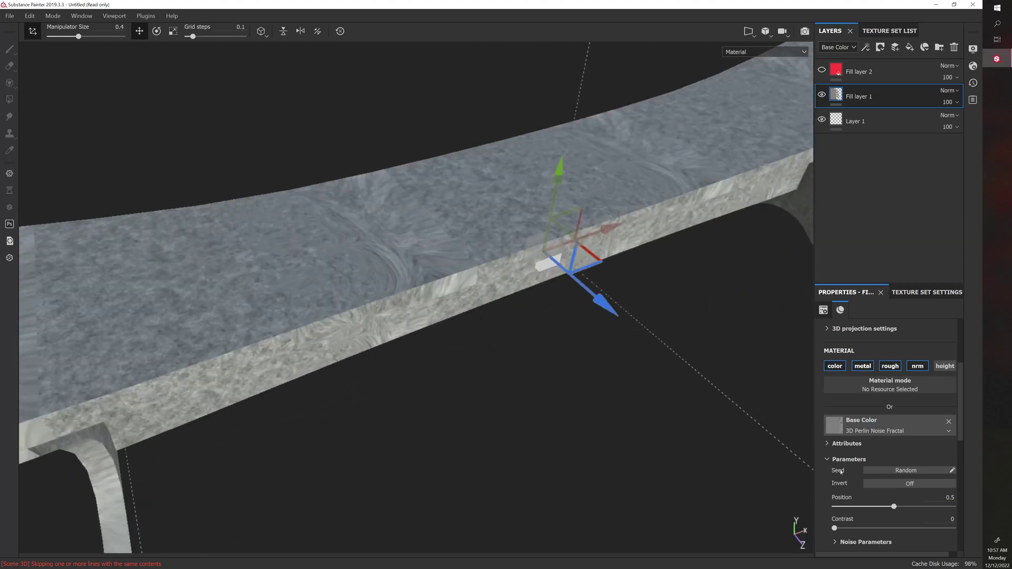
scroll(841, 473, down, 1)
scroll(861, 462, down, 4)
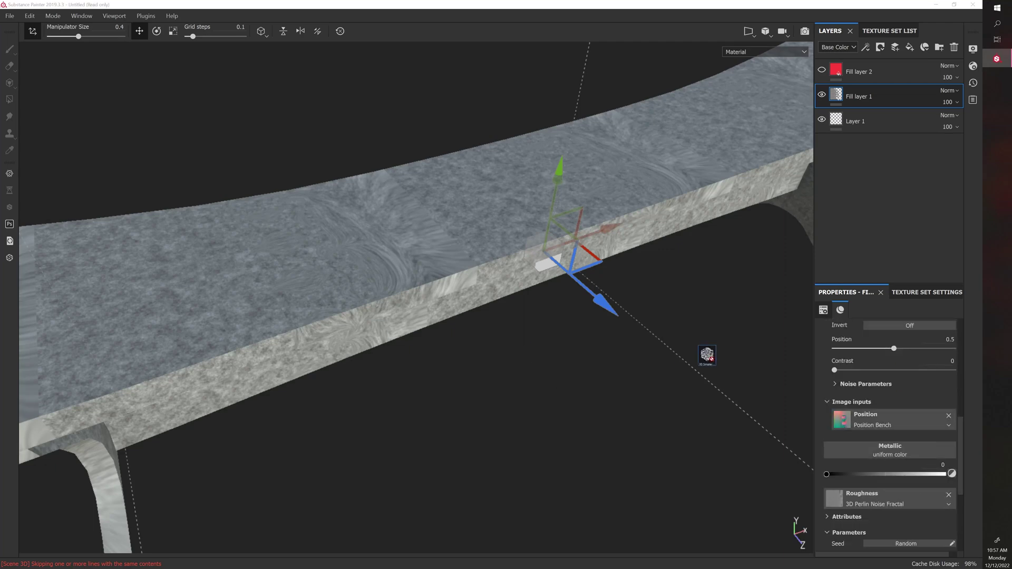
- Apply the 3D Simplex Noise procedural to Fill layer 1's Roughness and Base Color channels and inspect the pattern on the bench
drag(707, 355, 864, 422)
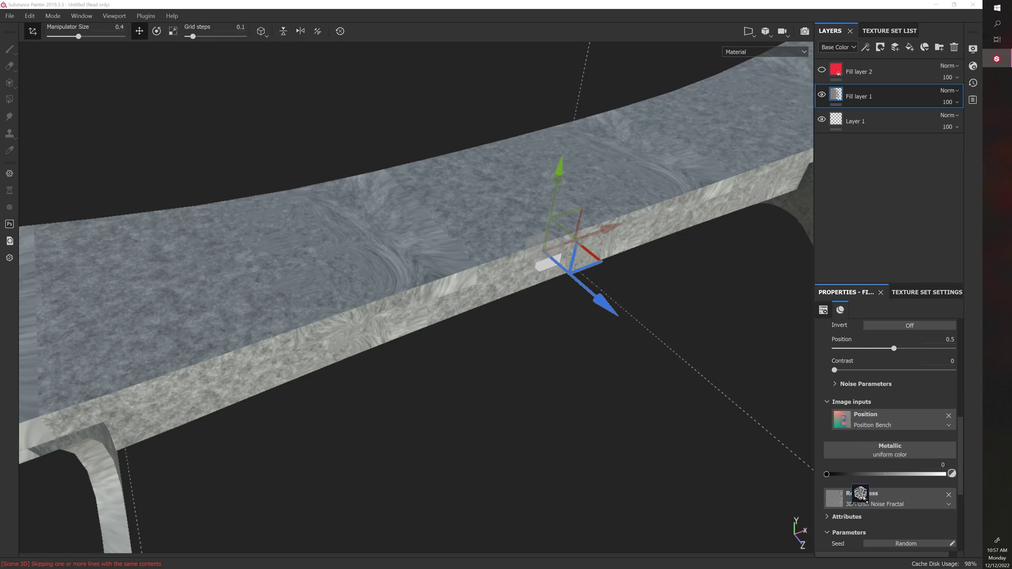
drag(864, 497, 863, 497)
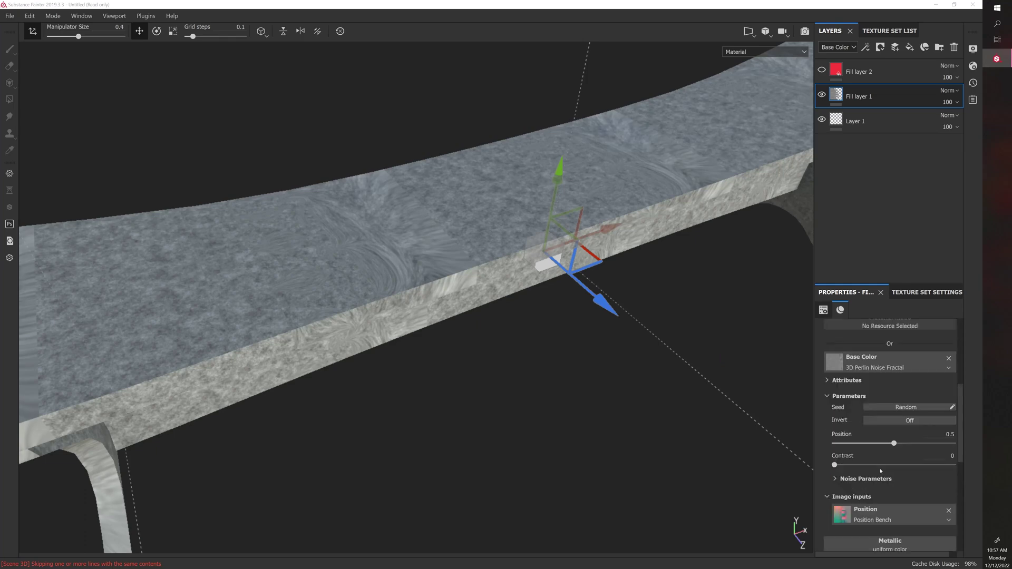
drag(370, 319, 870, 396)
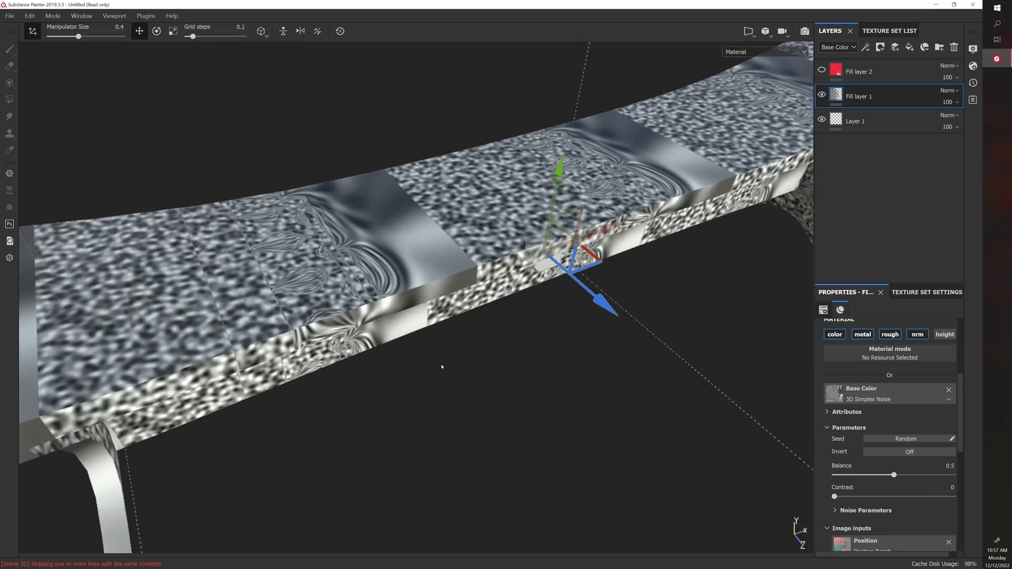
alt+drag(442, 367, 711, 368)
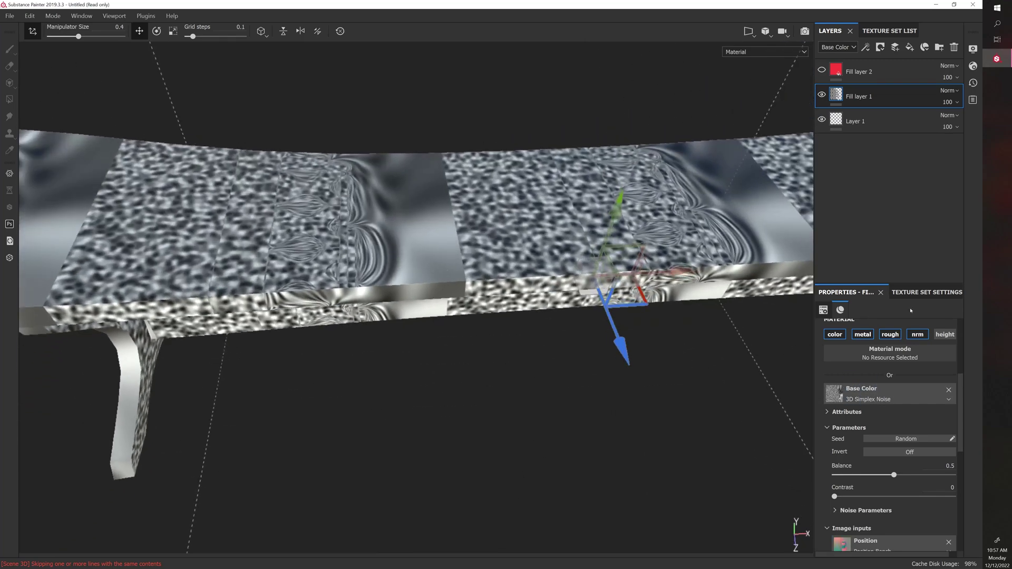
- Examine the baked mesh maps in the texture set settings and compare the 3D noise pattern across the bench from several angles
click(920, 293)
scroll(860, 391, down, 3)
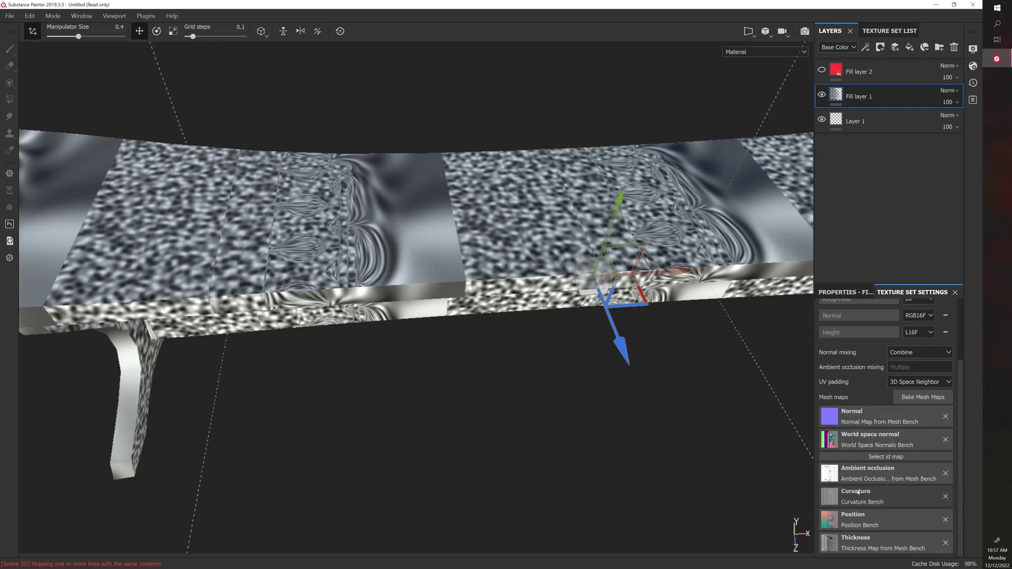
alt+drag(593, 421, 643, 373)
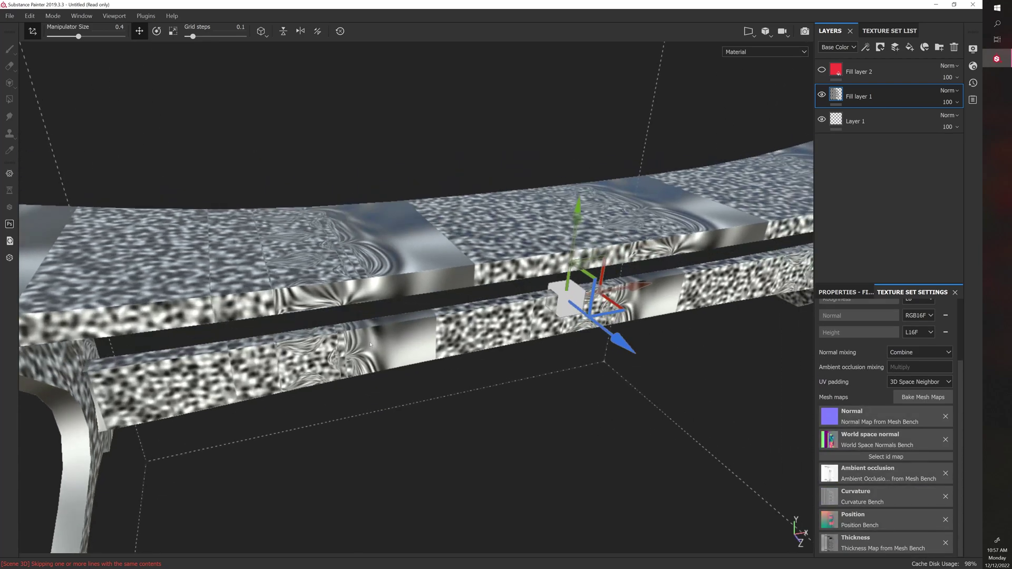
alt+drag(371, 345, 429, 418)
alt+drag(795, 396, 540, 352)
shift+right_drag(541, 353, 508, 330)
alt+drag(509, 330, 548, 377)
shift+right_drag(548, 377, 563, 379)
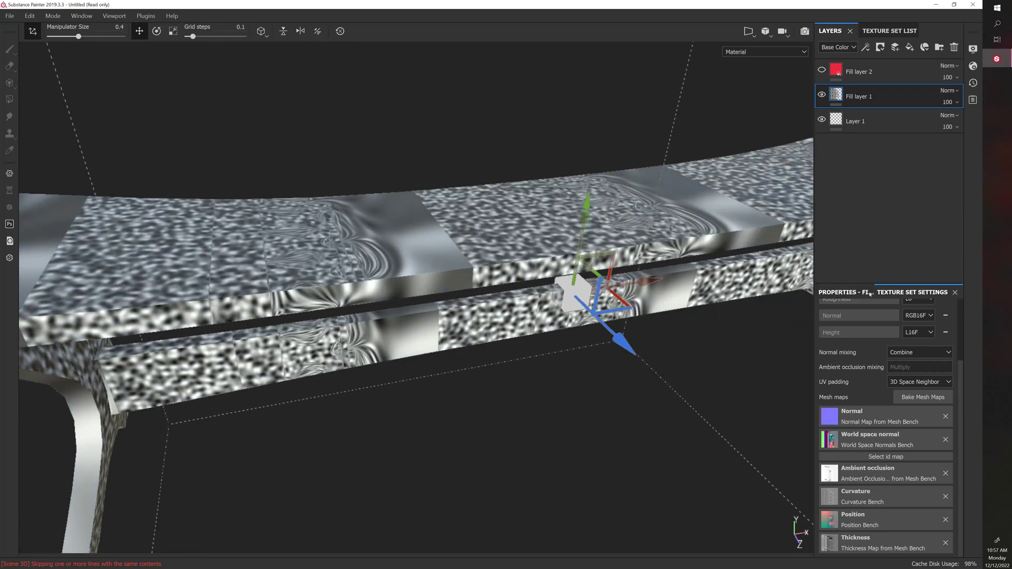
- Change Fill layer 1's projection from tri-planar to UV projection, trying planar projection along the way
click(846, 292)
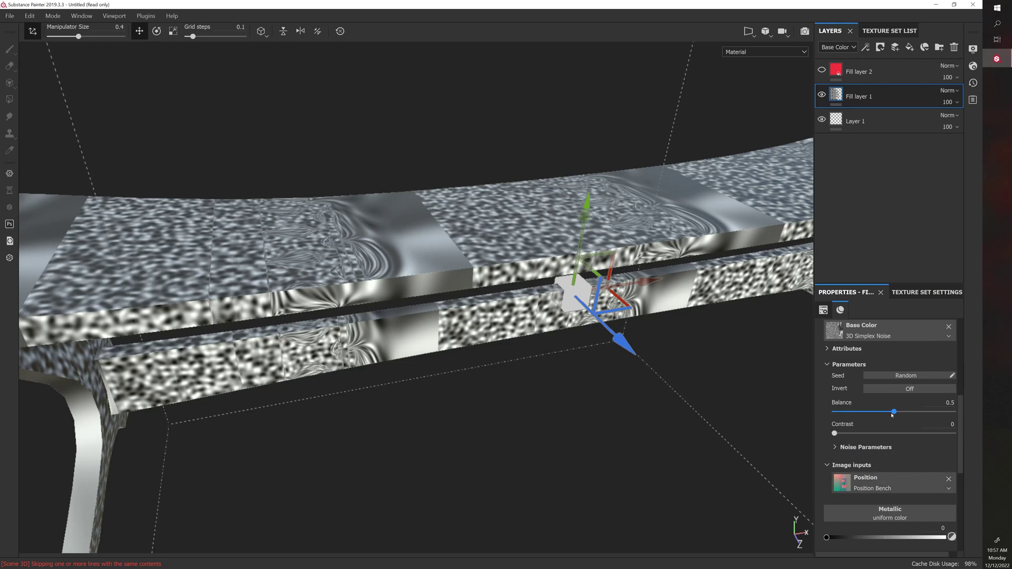
scroll(892, 416, up, 5)
click(885, 348)
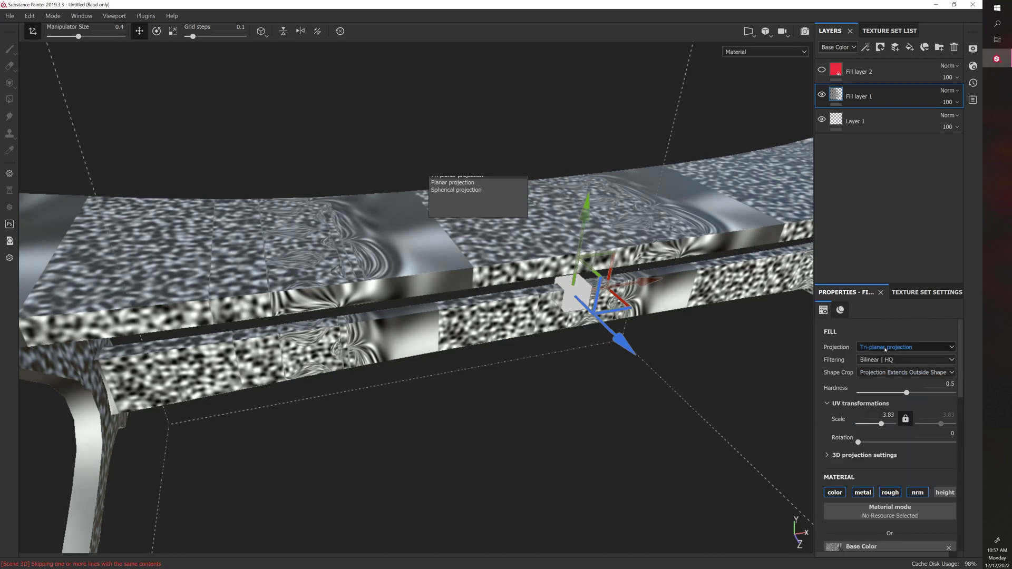
click(885, 340)
click(883, 347)
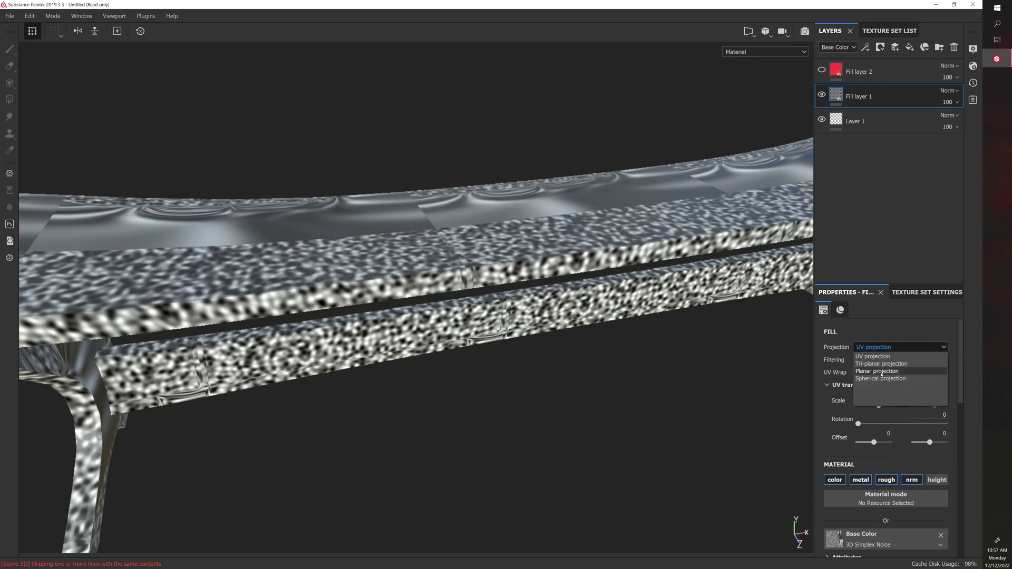
click(882, 372)
click(880, 344)
click(875, 356)
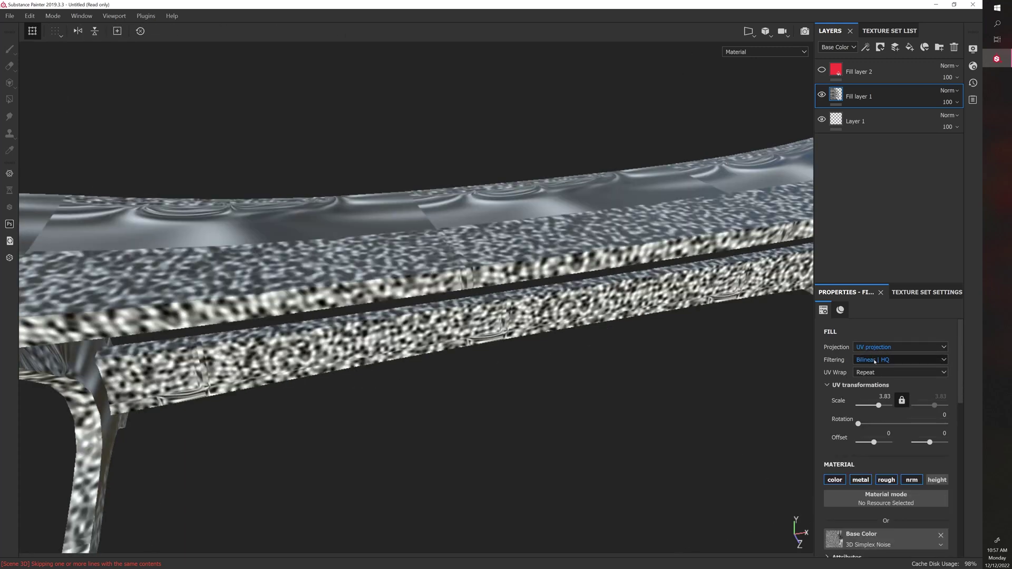
scroll(881, 406, down, 2)
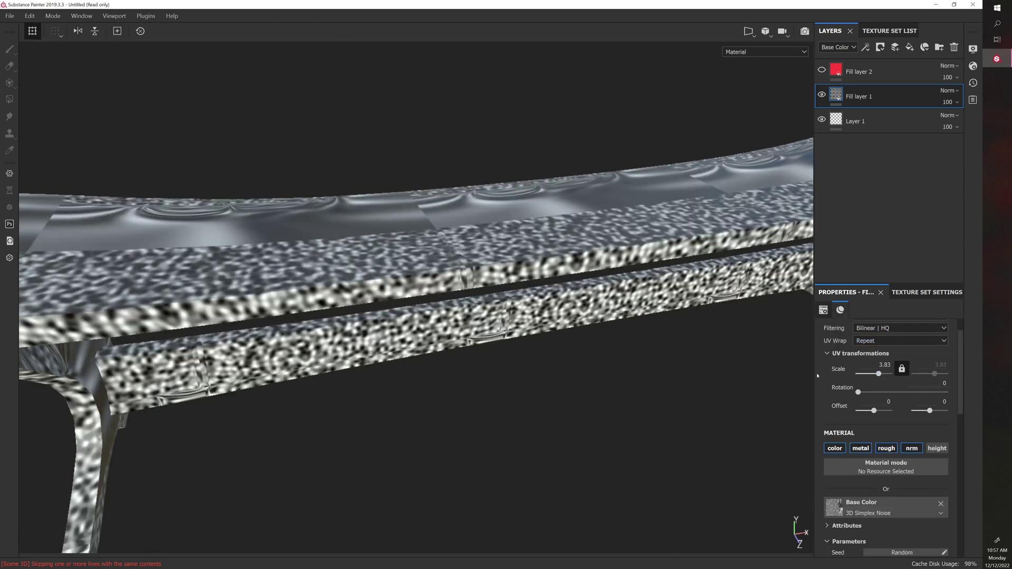
scroll(465, 387, down, 4)
- Replace Fill layer 1's Base Color texture with the Fabric Diagonal procedural and check the pattern on the bench
alt+drag(466, 387, 498, 369)
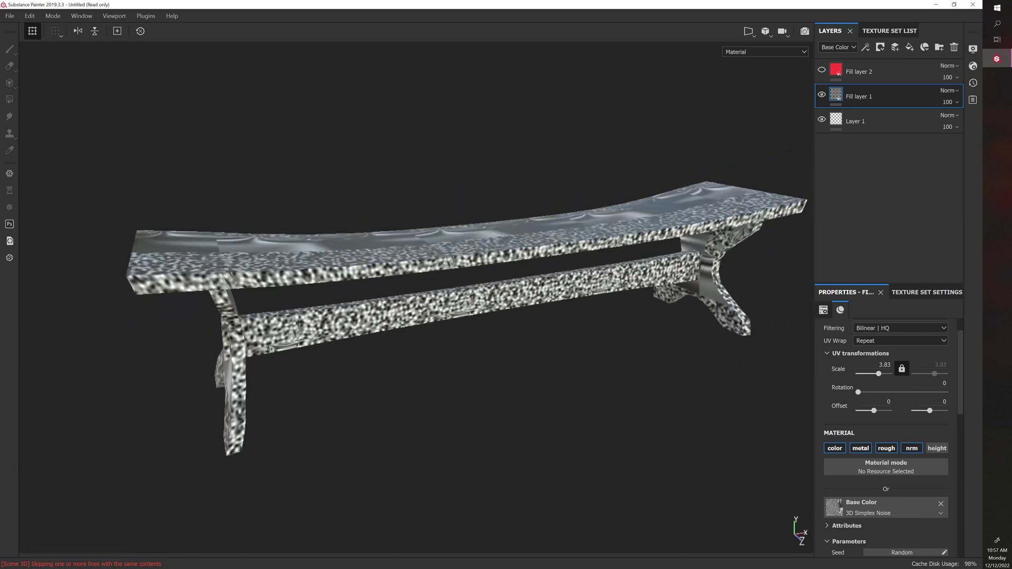
drag(0, 227, 0, 242)
drag(0, 386, 855, 507)
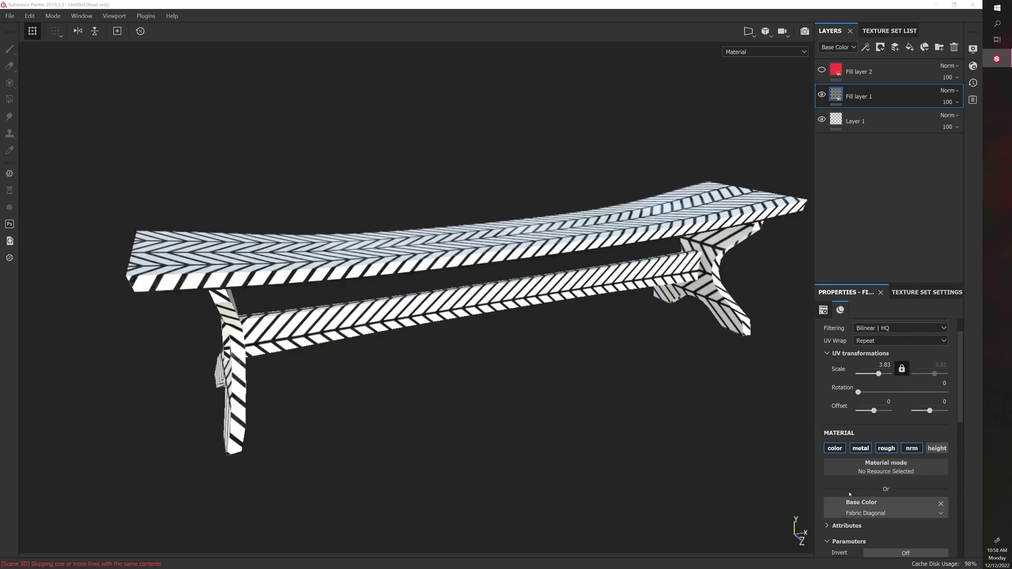
alt+drag(572, 338, 533, 288)
- Replace the 3D Simplex Noise in Fill layer 1's Roughness channel with Fabric Diagonal and inspect the bench's reflections
scroll(903, 491, down, 5)
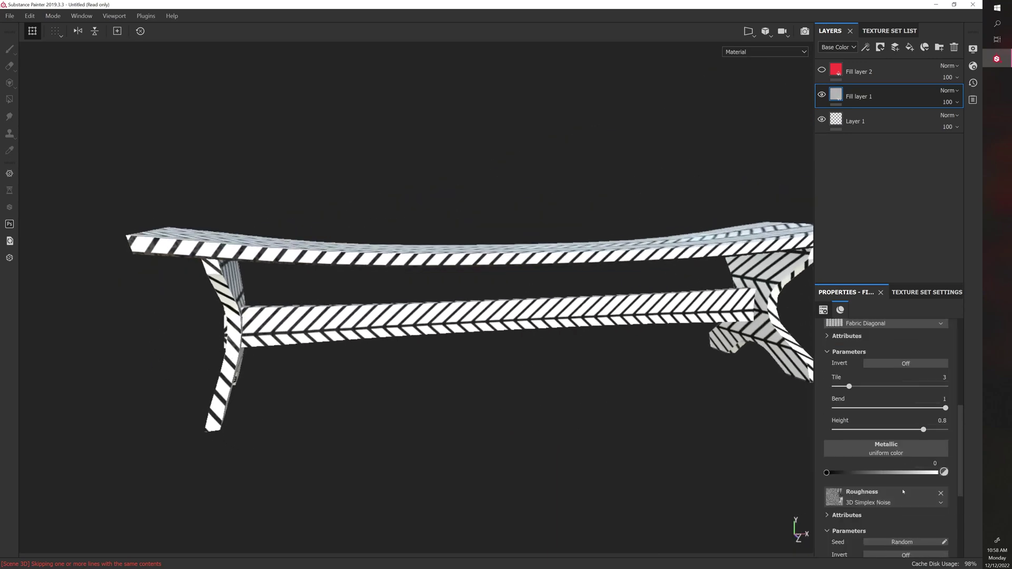
click(941, 493)
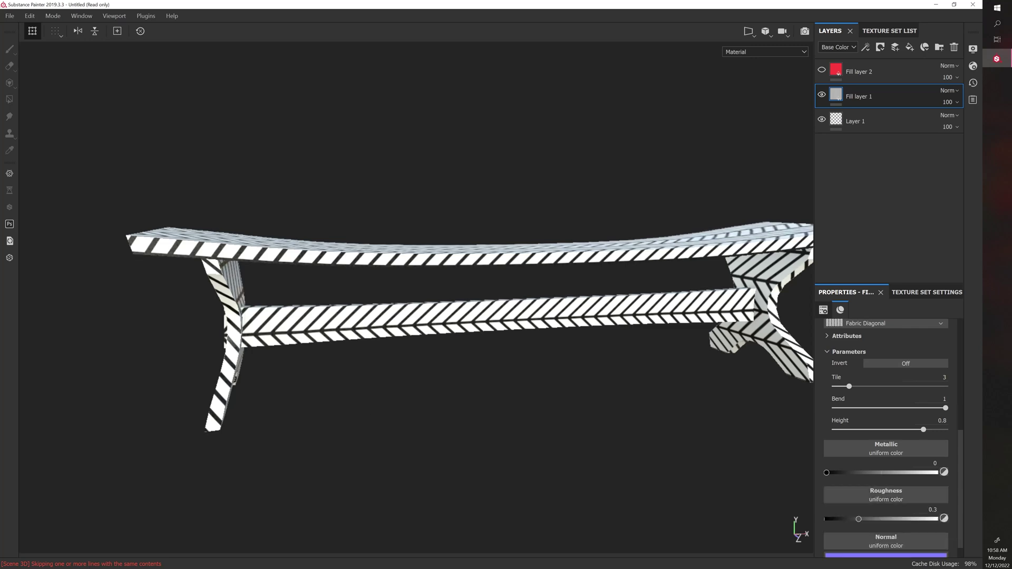
drag(558, 422, 866, 492)
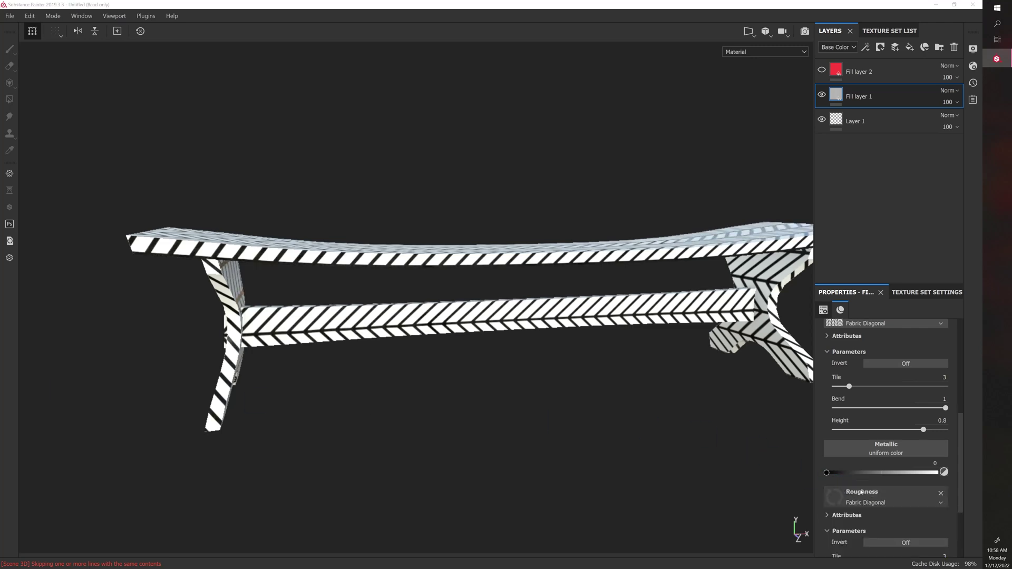
alt+drag(468, 394, 562, 422)
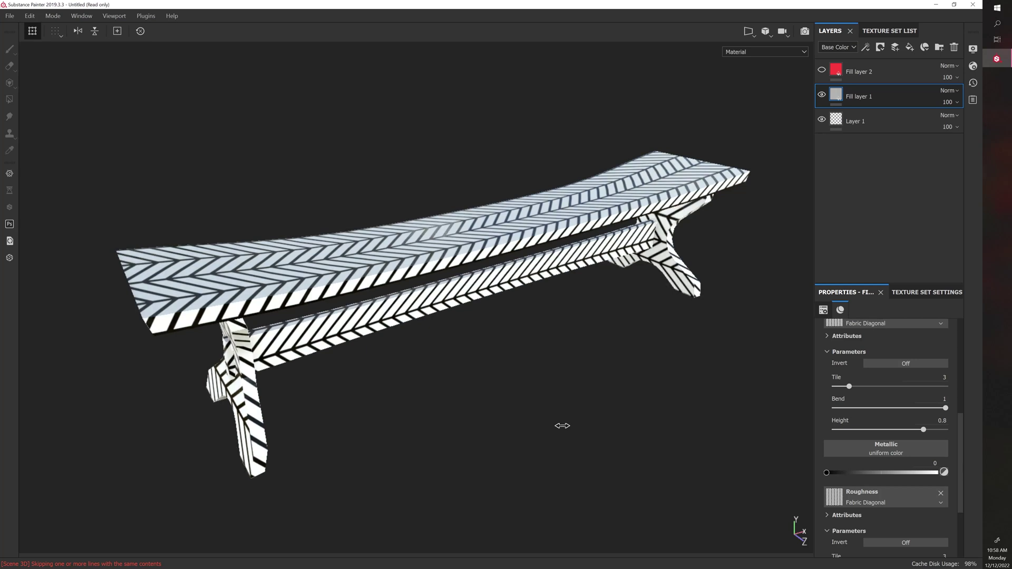
- Apply the Fabric Diagonal procedural to Fill layer 1's Height channel and inspect the relief on the bench
scroll(865, 497, down, 3)
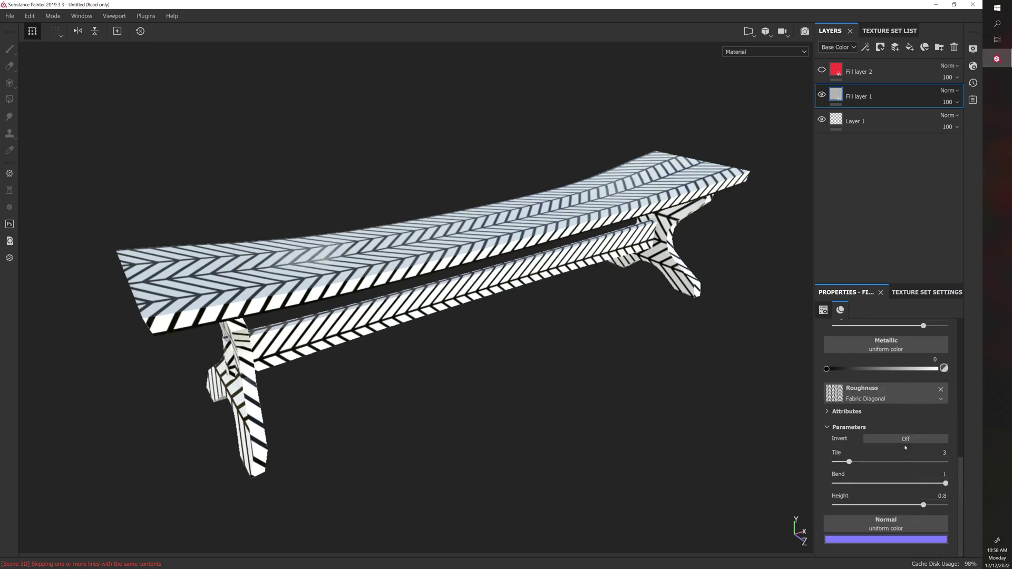
scroll(935, 386, up, 5)
scroll(884, 461, down, 6)
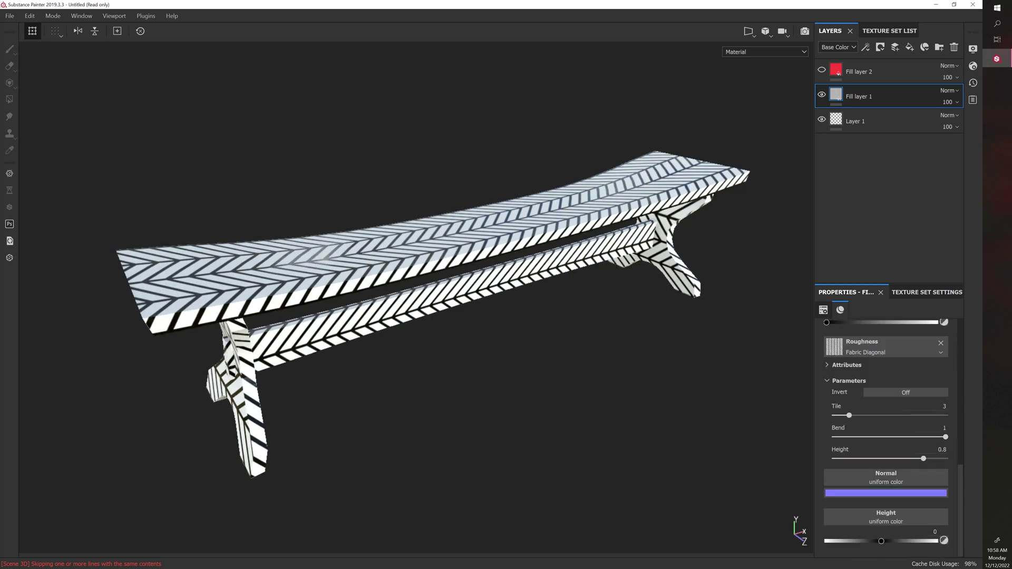
drag(1, 382, 841, 519)
scroll(608, 411, up, 2)
scroll(608, 410, up, 1)
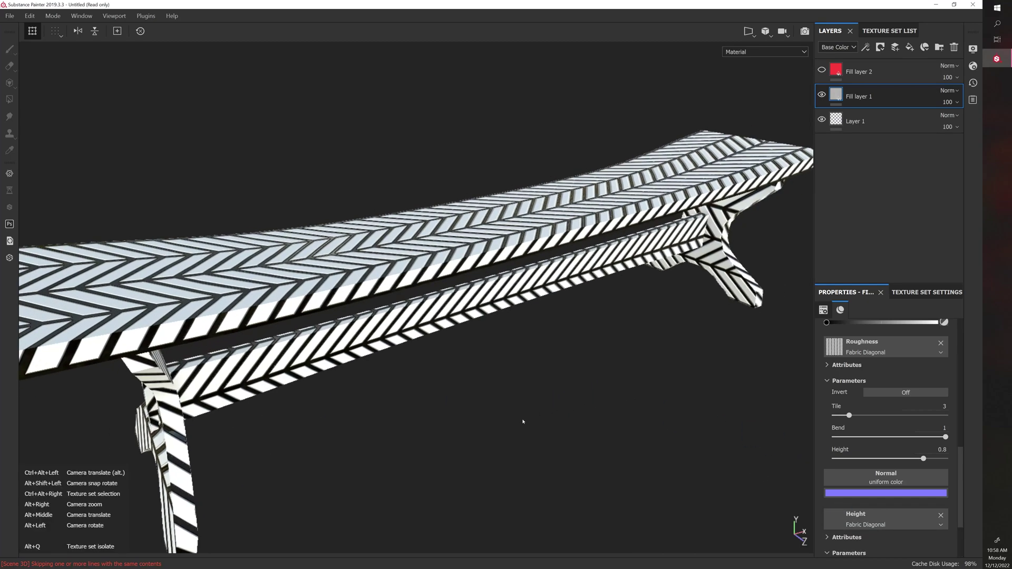
alt+drag(523, 420, 562, 433)
shift+right_drag(562, 433, 534, 419)
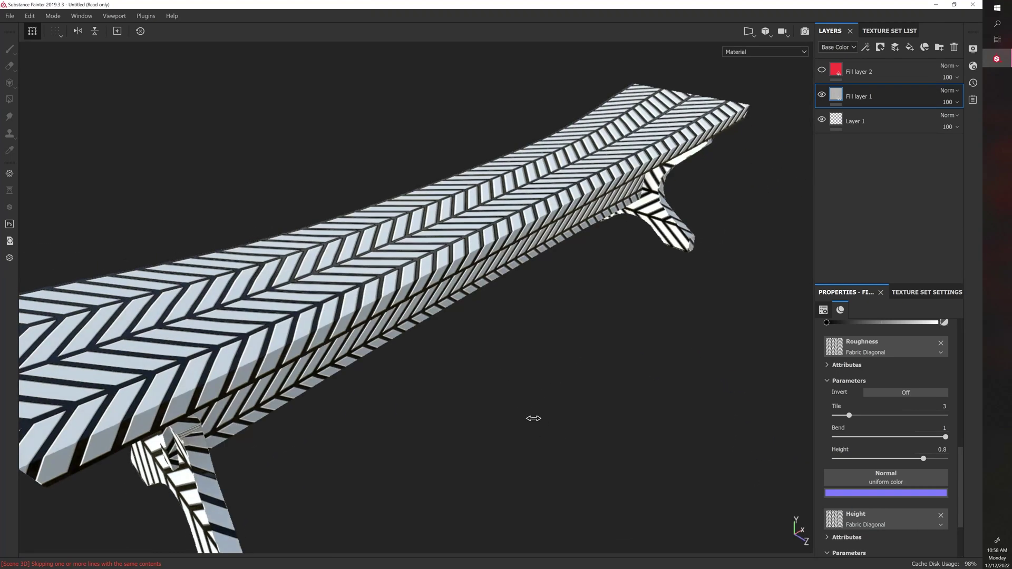
- Show Fill layer 2 beneath Fill layer 1 and set Fill layer 1's Base Color blending mode to Multiply
click(821, 70)
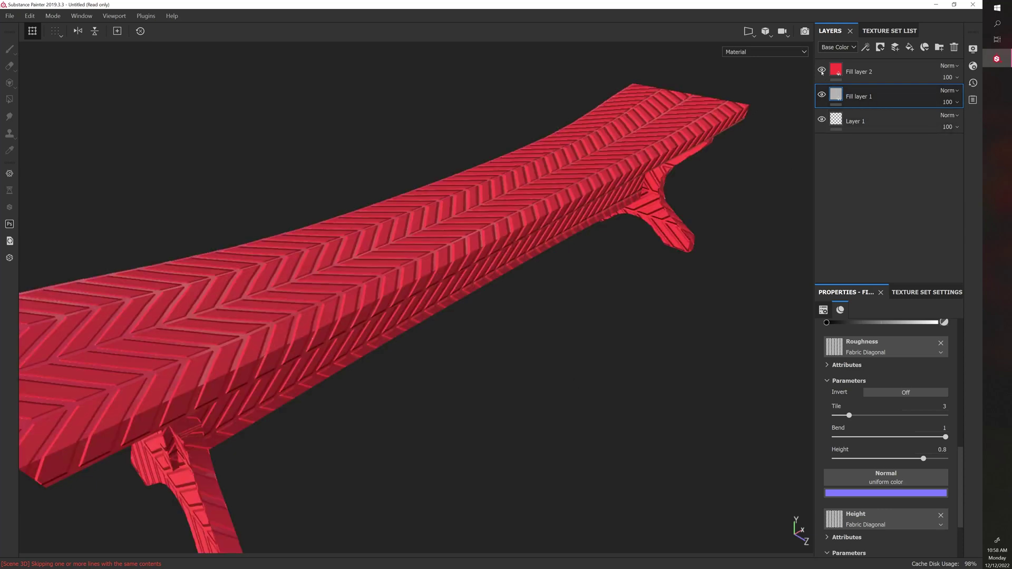
drag(849, 71, 865, 109)
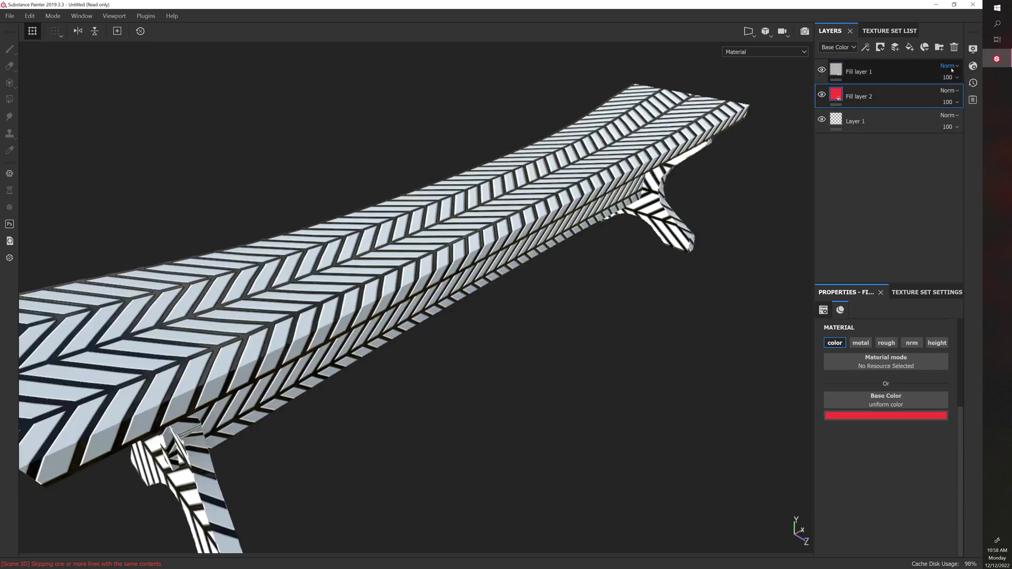
click(953, 70)
click(938, 121)
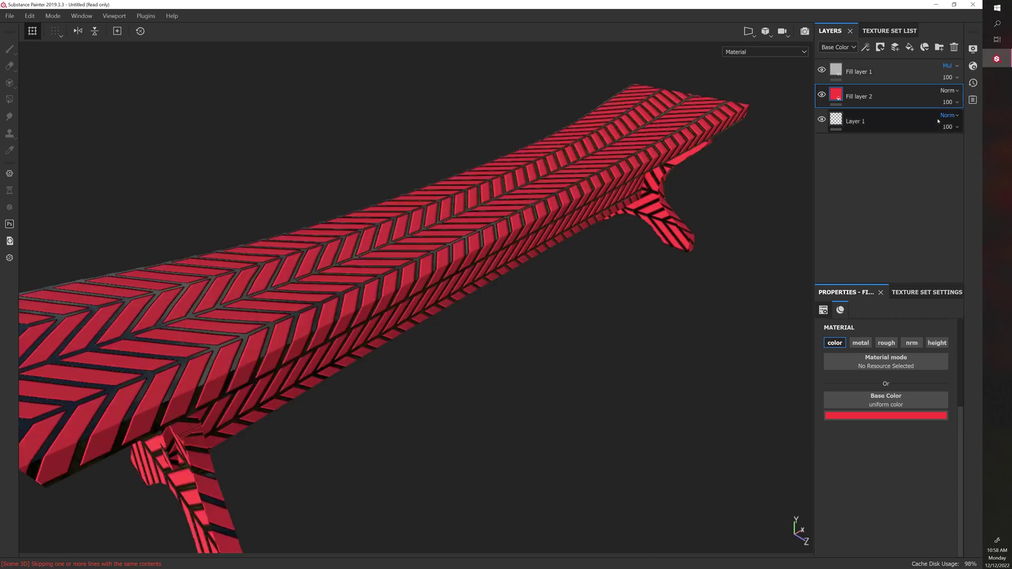
alt+drag(696, 352, 659, 332)
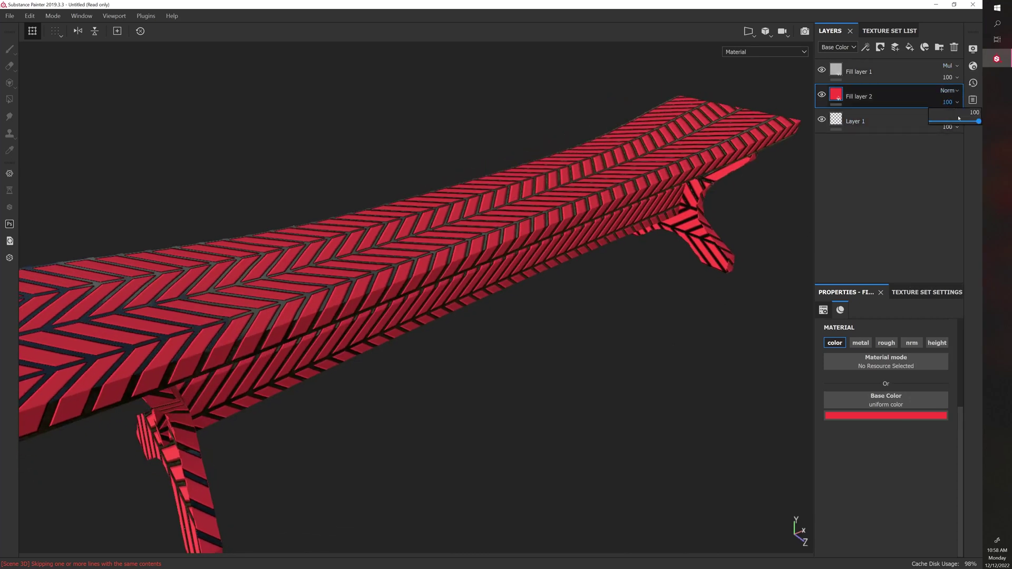
- Try the Overlay and Screen blending modes on Fill layer 2's Base Color and return it to Normal
mouse_move(979, 121)
mouse_down()
mouse_move(969, 122)
mouse_move(980, 122)
mouse_up()
click(949, 91)
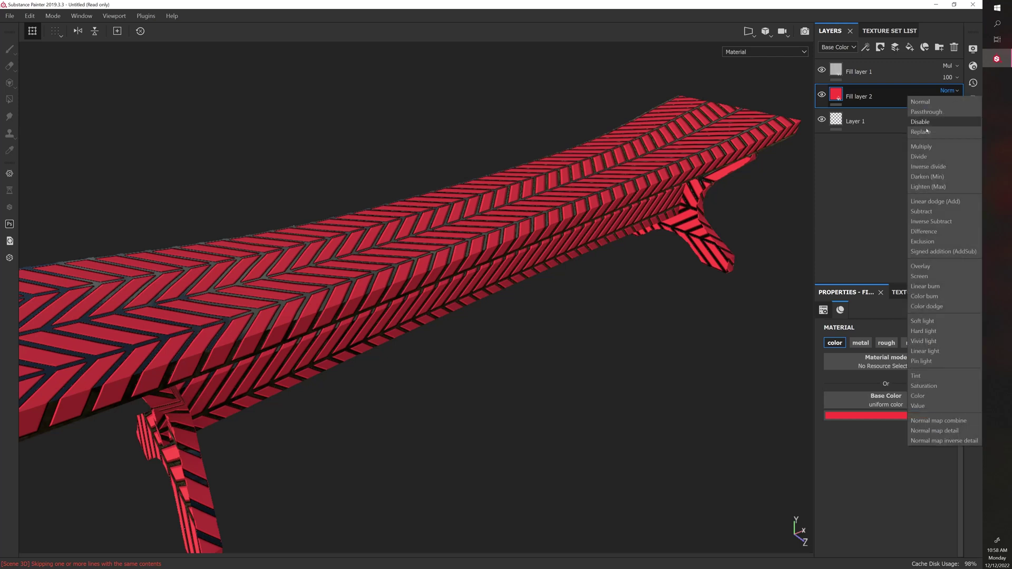
click(920, 266)
click(949, 90)
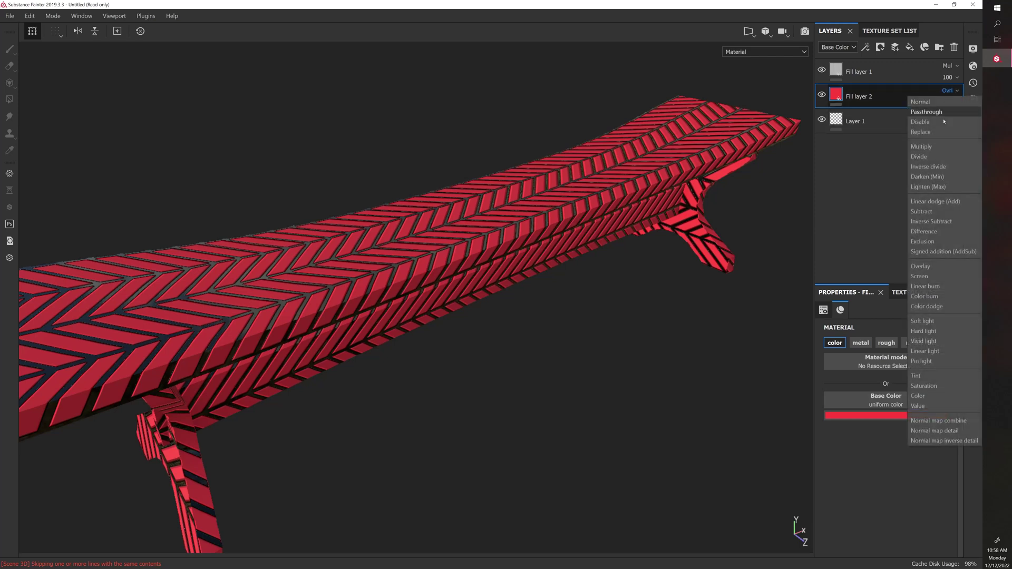
click(921, 277)
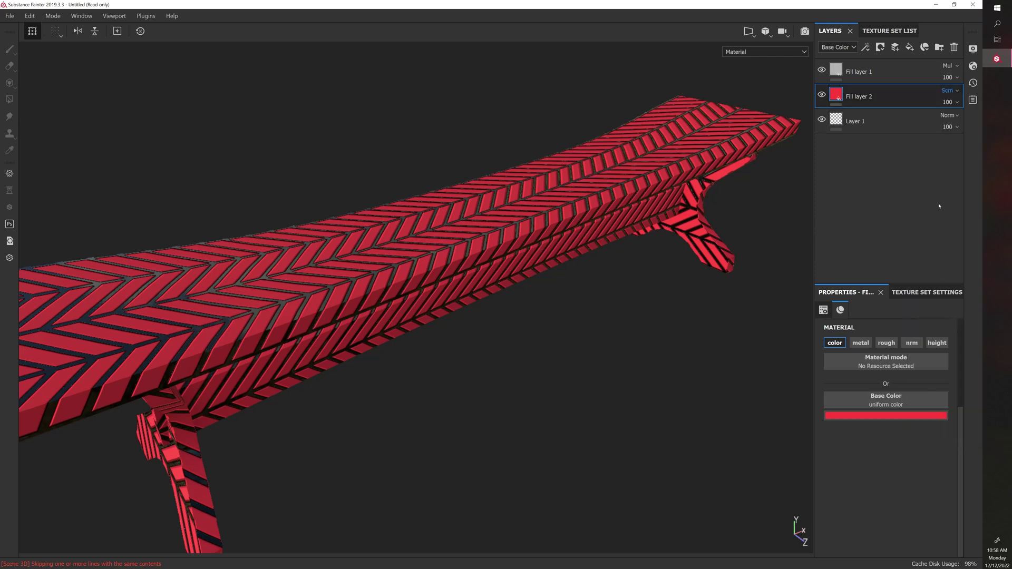
click(950, 91)
click(952, 93)
click(952, 92)
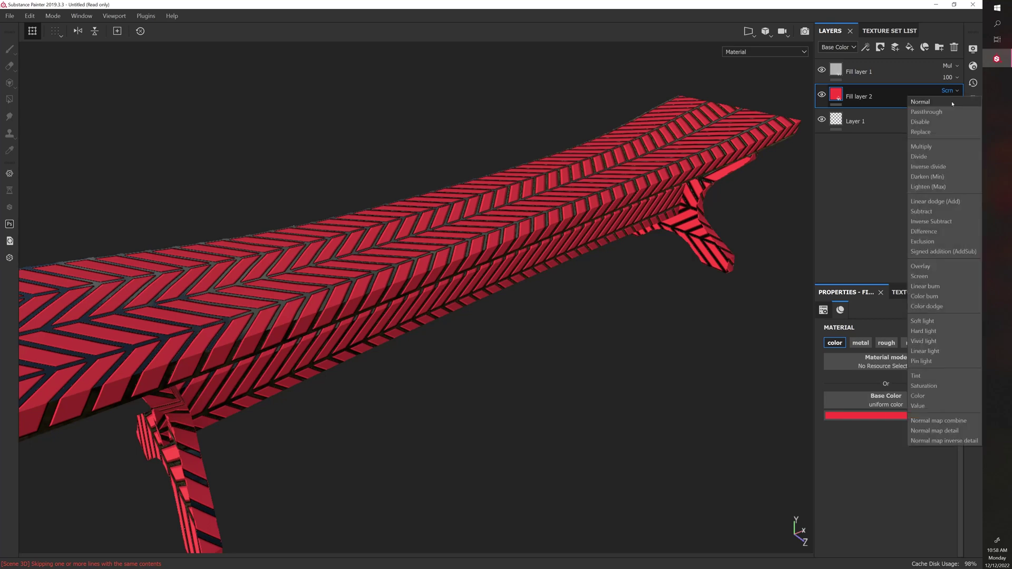
click(952, 101)
- Cycle through Fill layer 1's Base Color blending modes, comparing the results on the bench, and settle on Subtract
click(955, 68)
click(954, 68)
scroll(954, 67, down, 3)
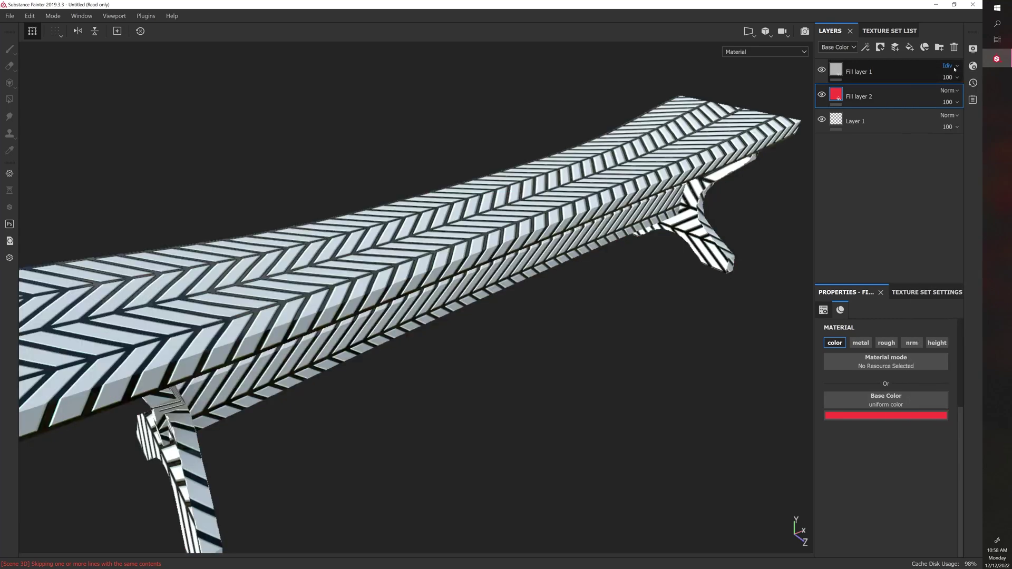
scroll(954, 69, down, 1)
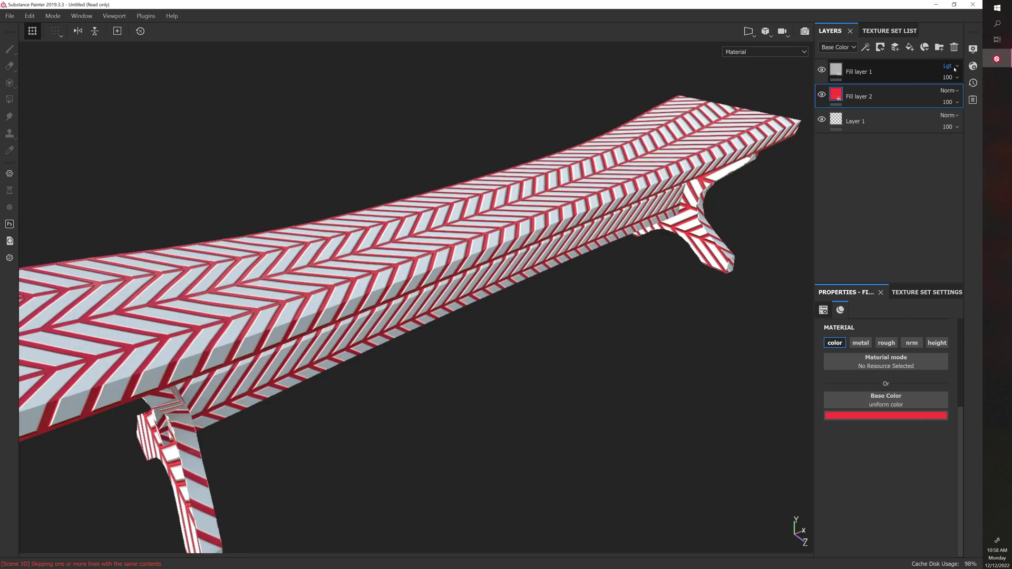
scroll(954, 68, up, 1)
scroll(955, 69, down, 1)
scroll(954, 69, down, 2)
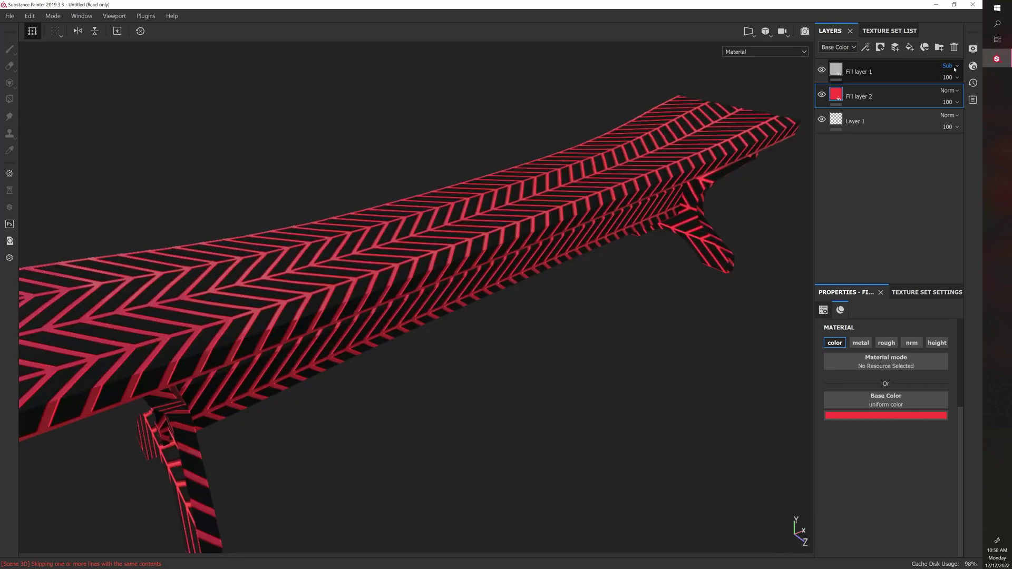
- Lower Fill layer 1's Base Color opacity to 48 and examine the color blend on the bench
click(957, 77)
drag(979, 96, 954, 98)
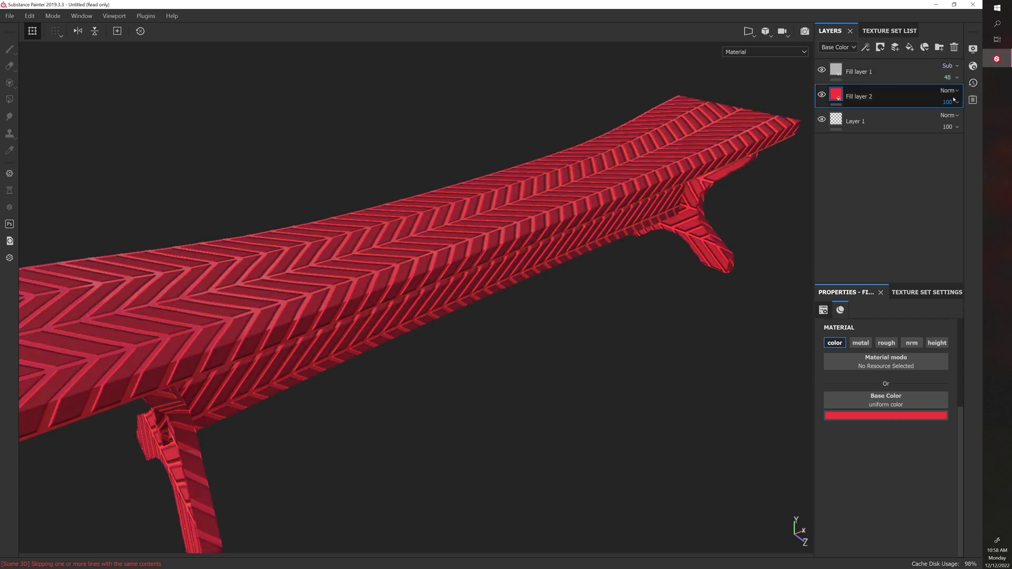
click(905, 293)
click(843, 293)
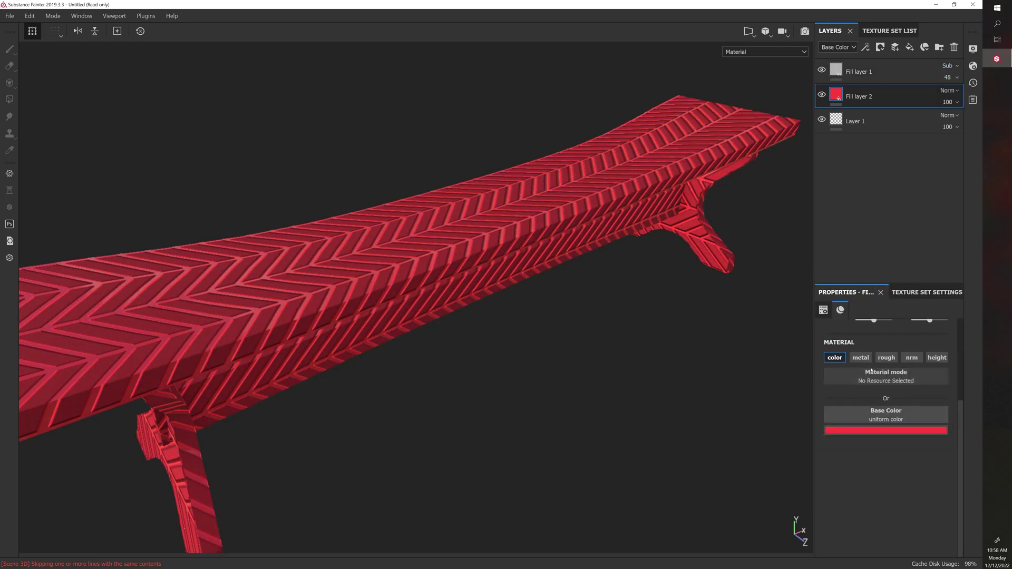
alt+drag(638, 389, 558, 368)
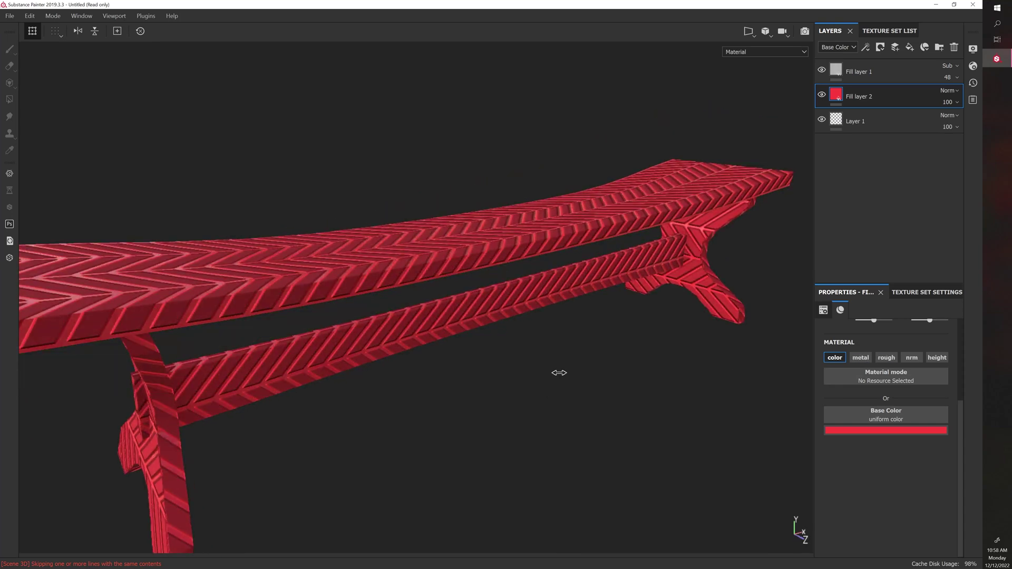
mouse_move(734, 362)
alt+mouse_down()
mouse_move(671, 373)
mouse_move(684, 373)
alt+mouse_up()
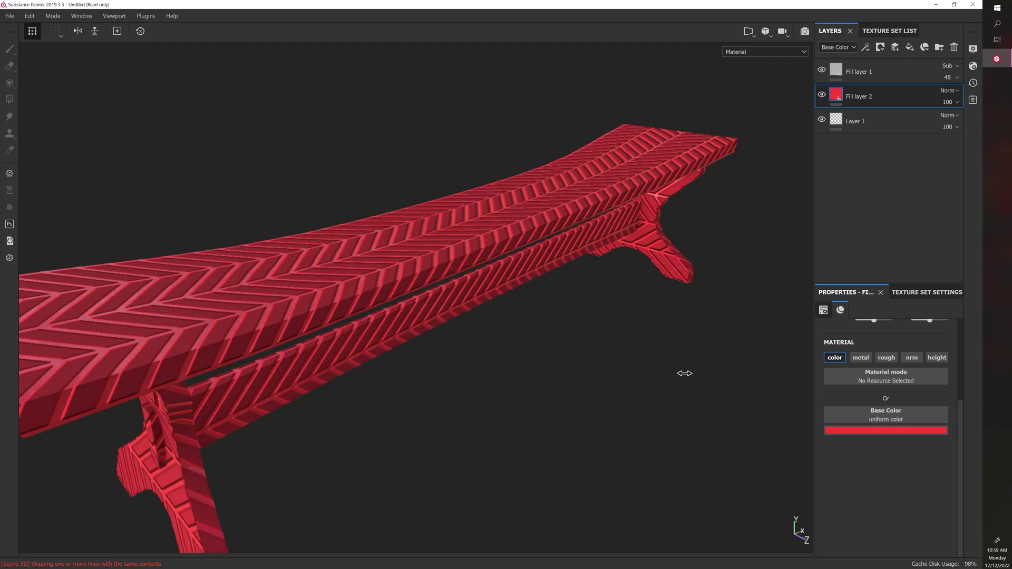
- Compare the bench with Fill layer 1's Base Color opacity at 0 and at 58
click(952, 78)
drag(953, 97, 781, 256)
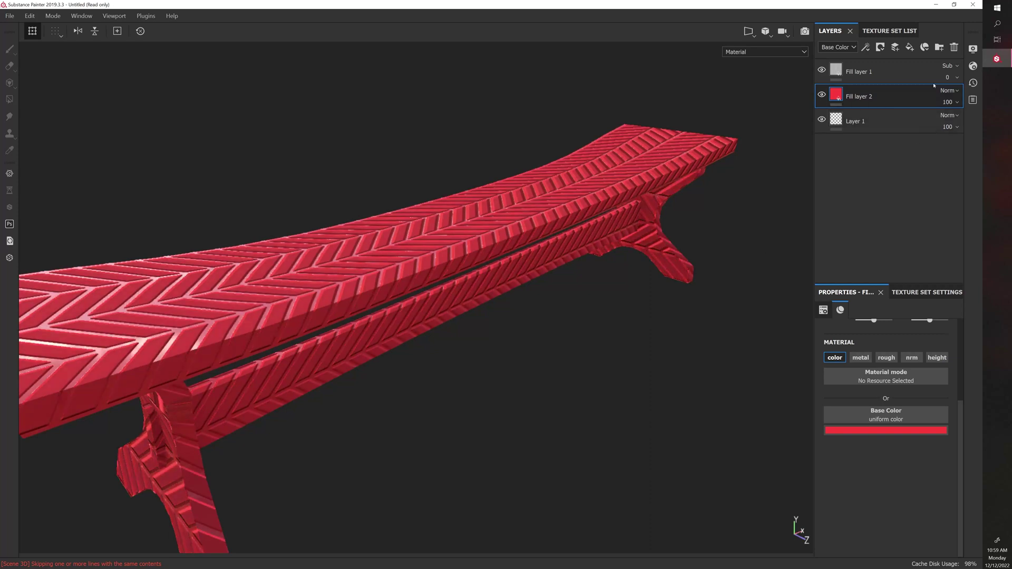
click(949, 79)
drag(941, 98, 951, 99)
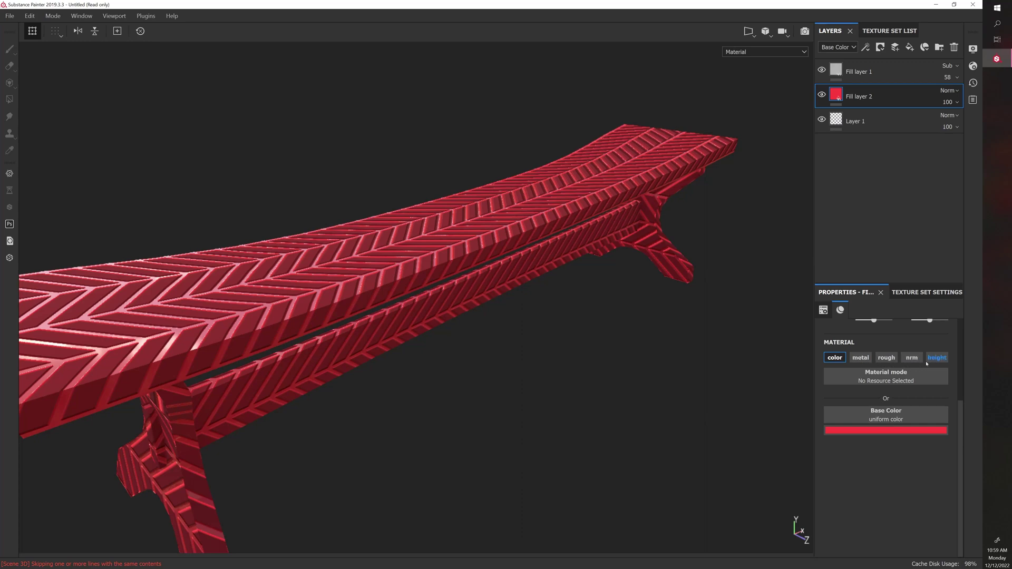
alt+drag(630, 382, 638, 353)
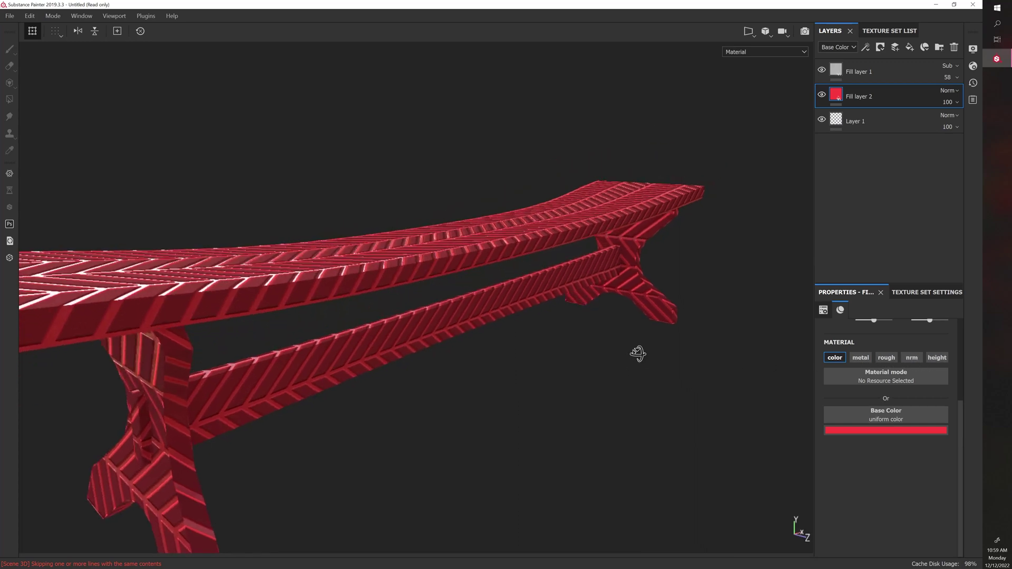
- Set Fill layer 1's Base Color opacity to 0 and inspect the remaining roughness and height pattern on the bench
click(948, 77)
drag(959, 96, 931, 96)
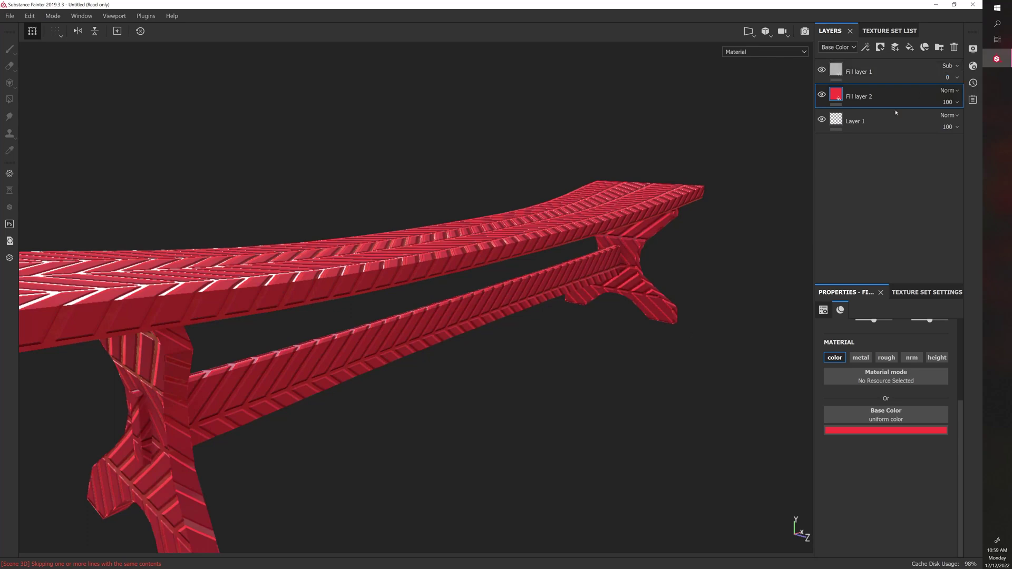
alt+drag(599, 393, 600, 449)
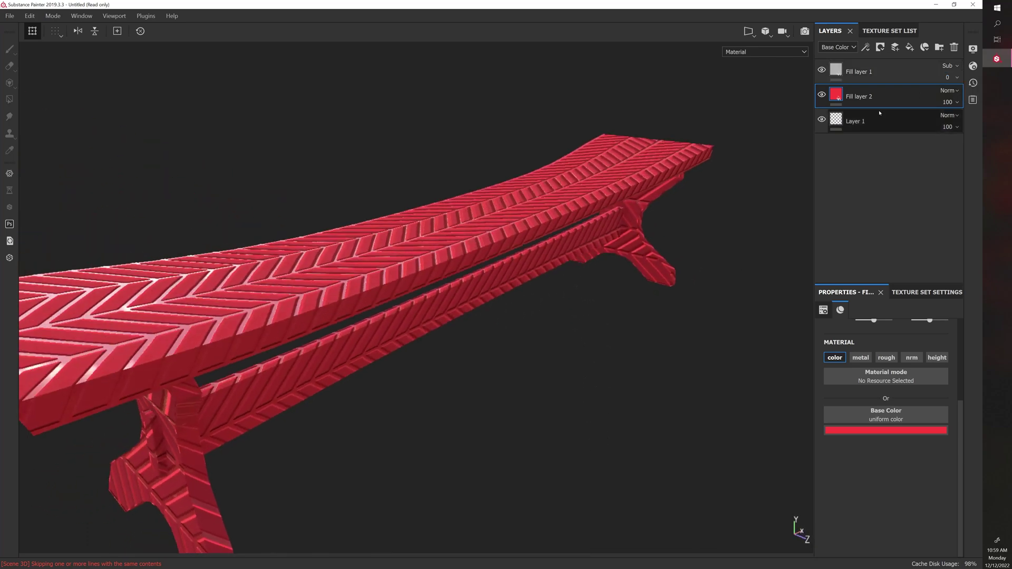
- Select Fill layer 1 and raise its Base Color opacity to 56 to bring the pattern's color back onto the bench
click(836, 70)
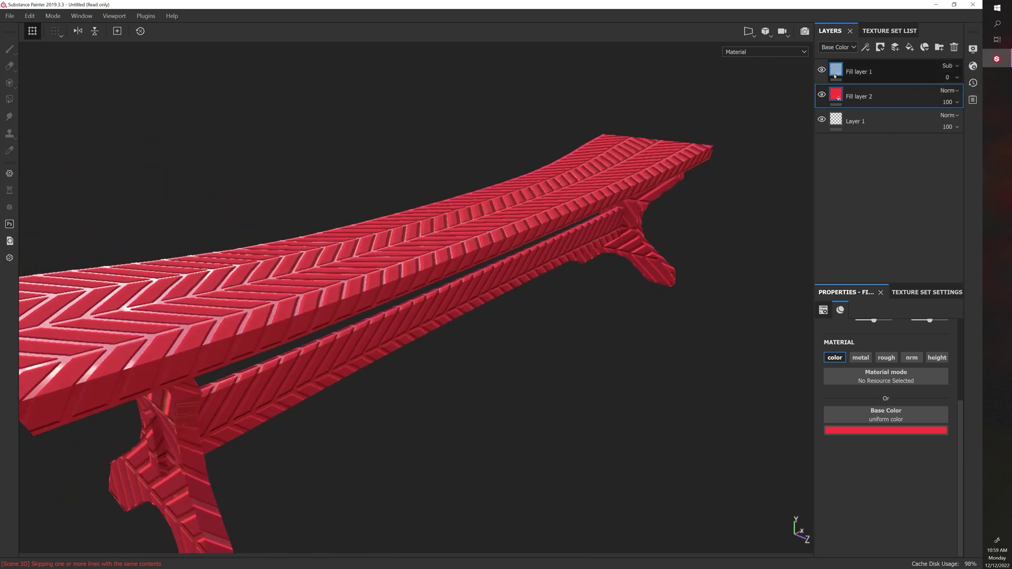
click(946, 359)
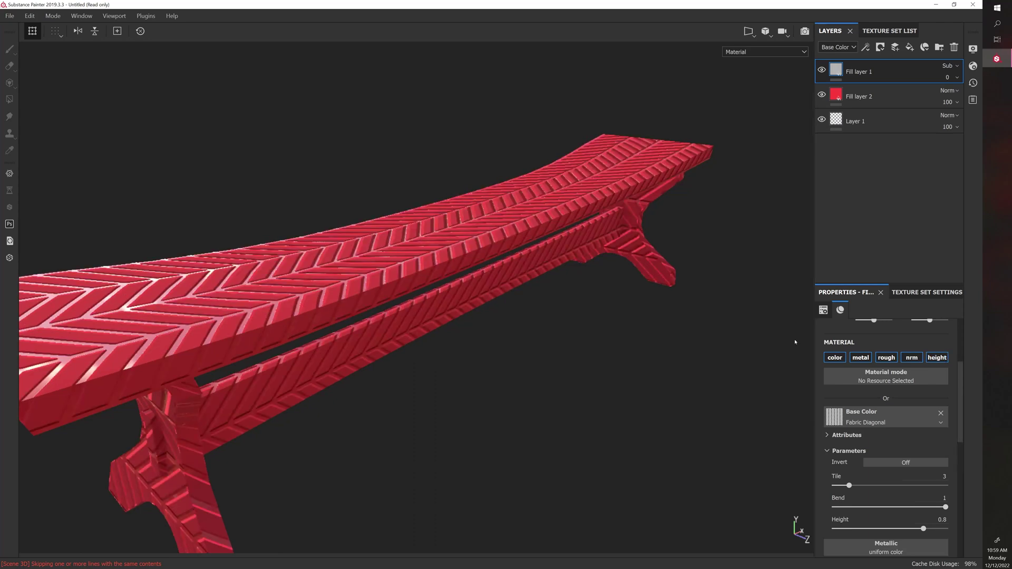
click(958, 78)
drag(931, 97, 958, 98)
click(924, 65)
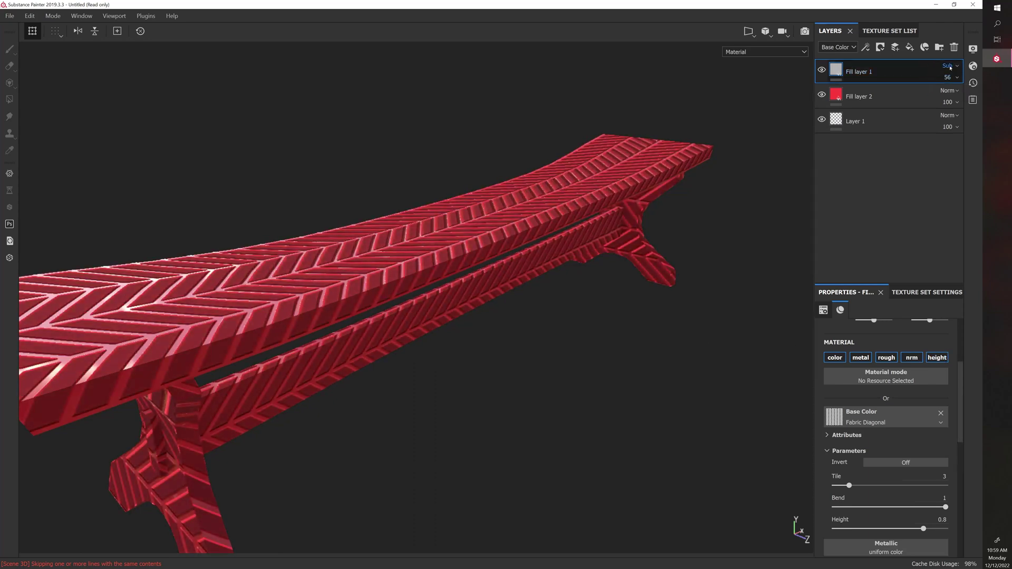
alt+drag(641, 308, 571, 290)
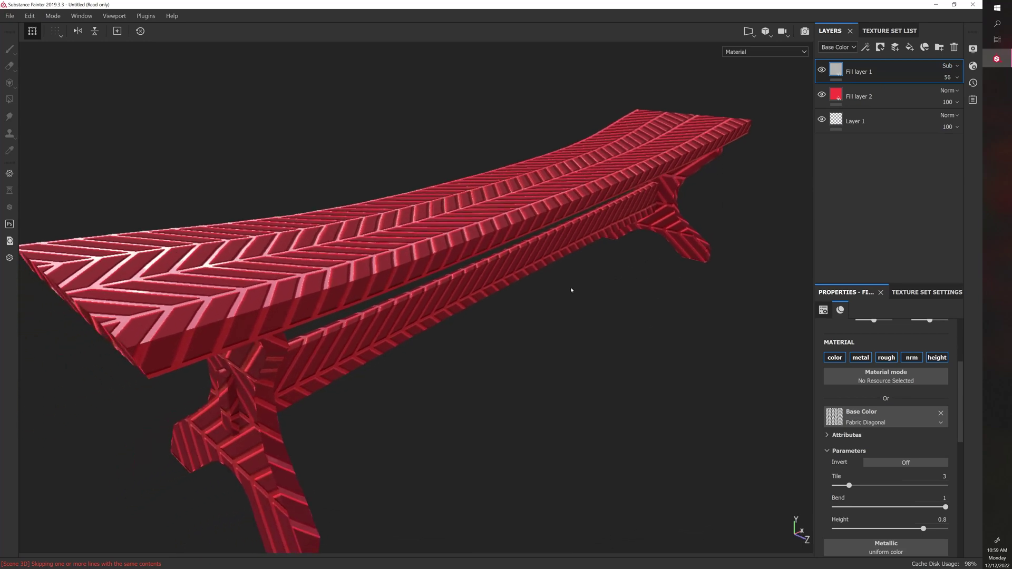
- Invert the Fabric Diagonal pattern in Fill layer 1's Height channel and inspect the relief on the bench
scroll(871, 437, down, 10)
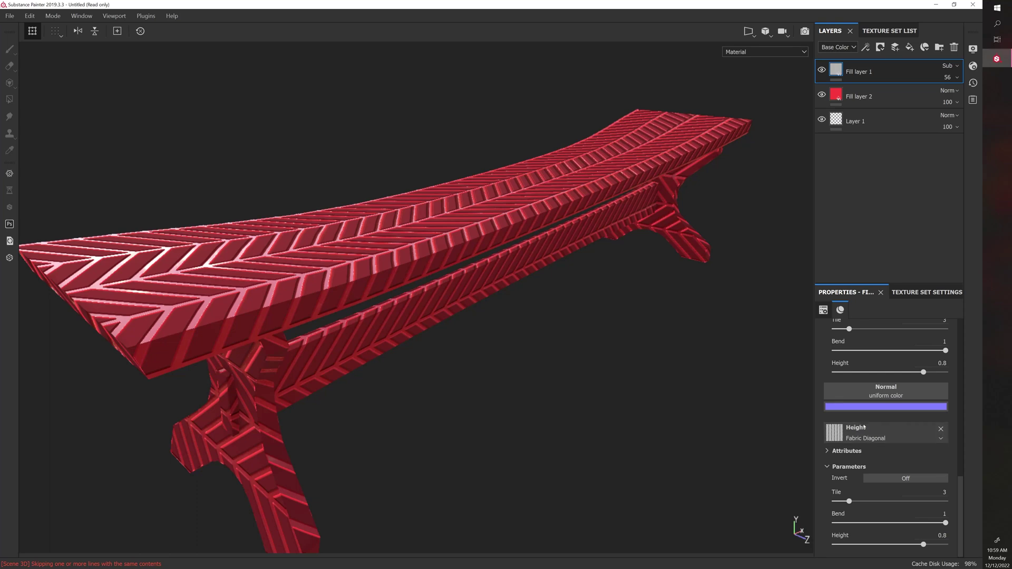
click(879, 483)
click(879, 483)
click(879, 482)
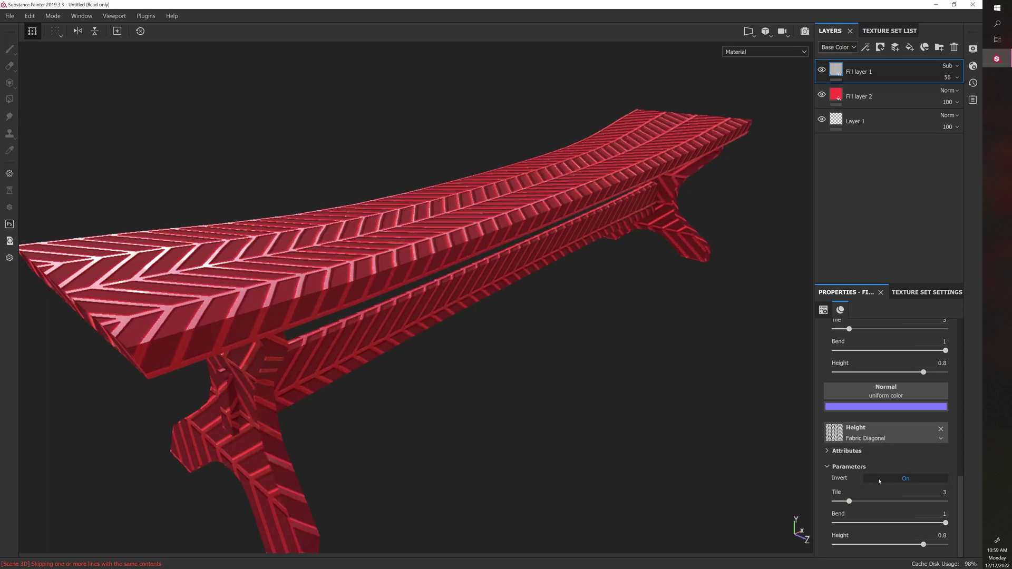
alt+drag(627, 448, 561, 413)
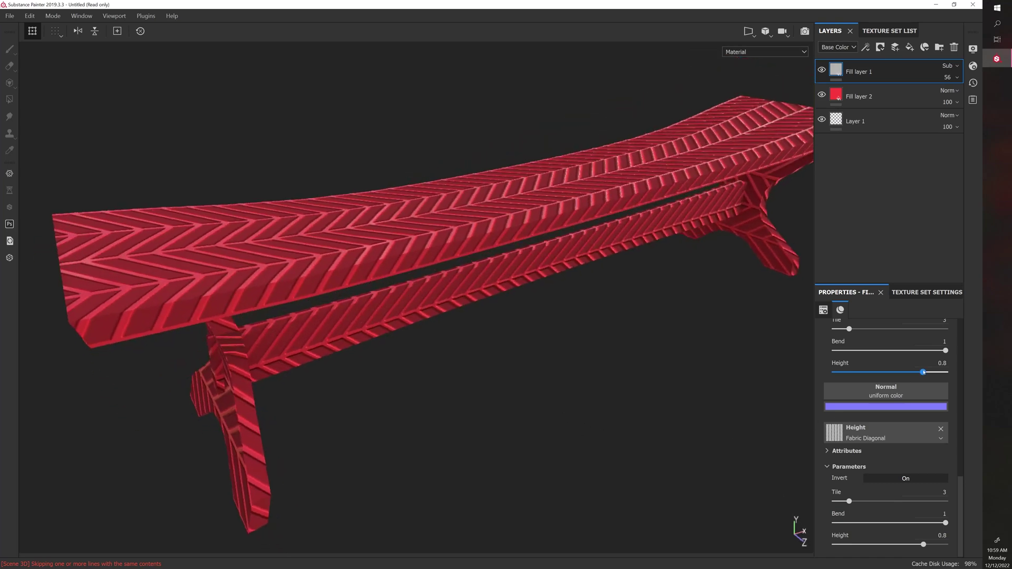
- Lower the Height parameter of the Fabric Diagonal pattern in Fill layer 1's Roughness channel to 0.44
drag(923, 372, 883, 372)
scroll(890, 378, up, 1)
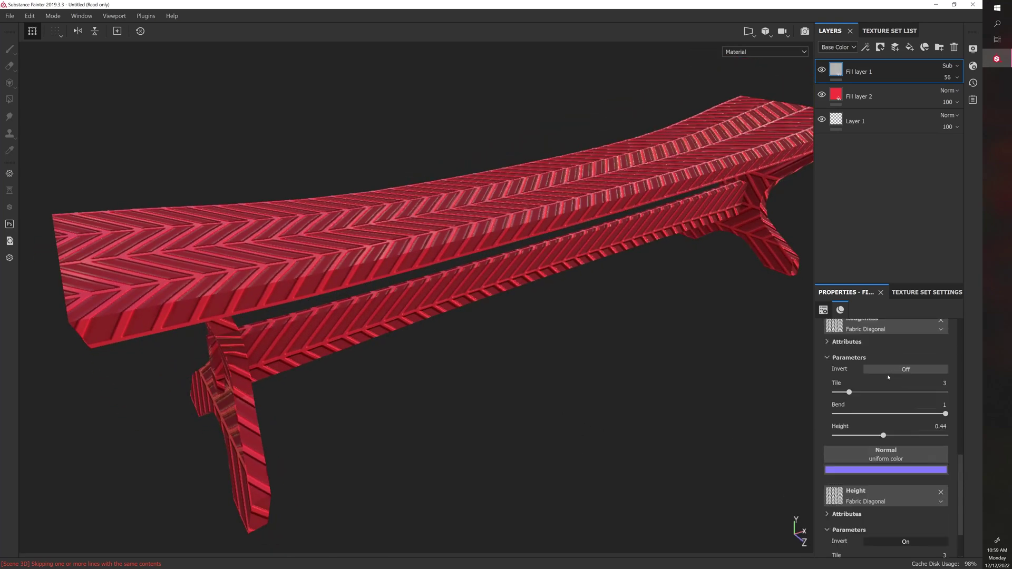
scroll(888, 378, up, 1)
click(831, 390)
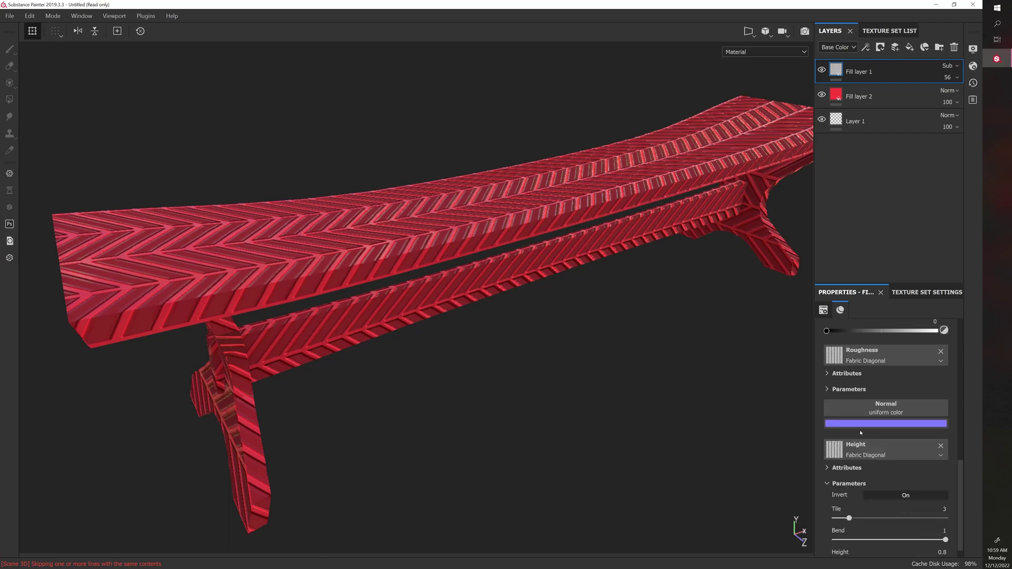
click(895, 455)
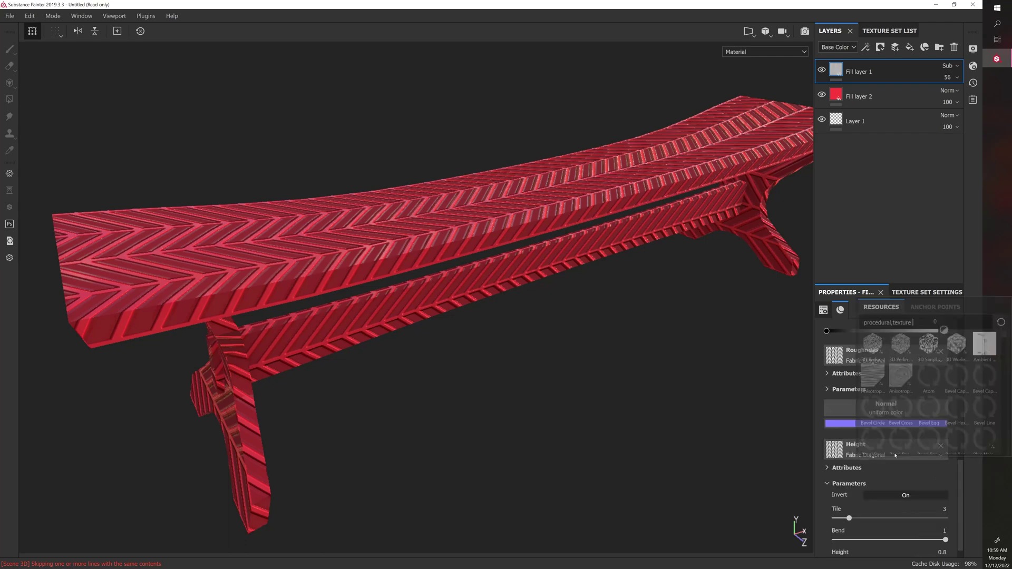
click(829, 389)
scroll(876, 439, up, 2)
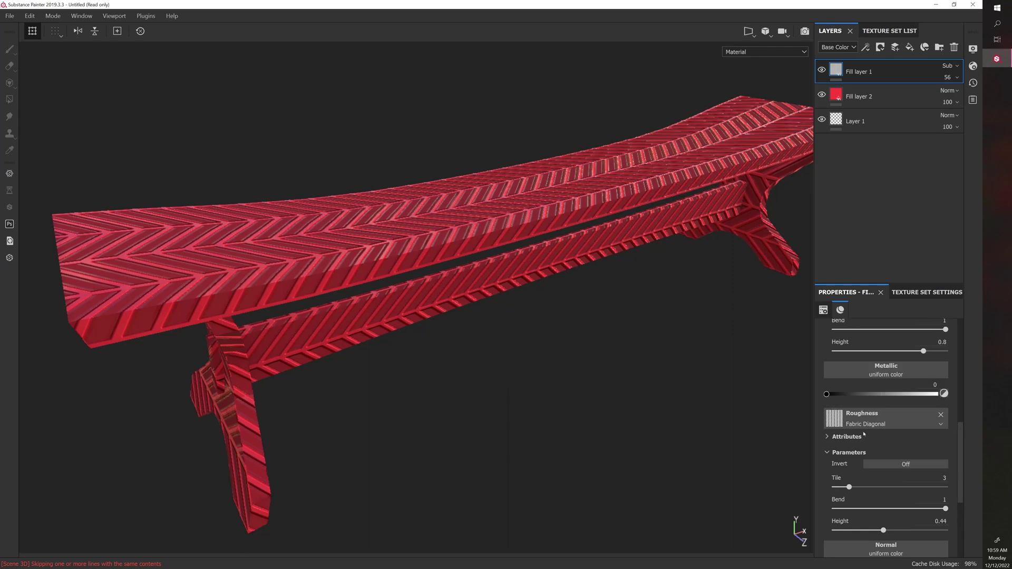
- Set the Roughness channel's Fabric Diagonal Height parameter to 0.25 and check the bench's highlights
drag(886, 532, 919, 531)
scroll(923, 530, down, 3)
drag(928, 435, 863, 435)
mouse_move(559, 407)
alt+mouse_down()
mouse_move(551, 404)
mouse_move(559, 429)
mouse_move(577, 405)
mouse_move(561, 417)
mouse_move(544, 404)
alt+mouse_up()
scroll(572, 414, down, 5)
scroll(542, 405, up, 3)
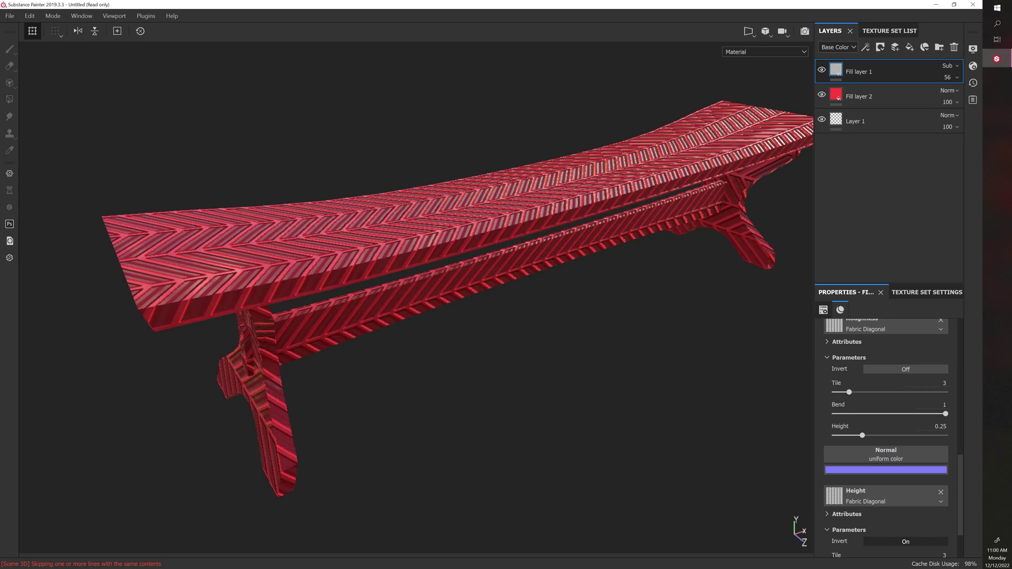
- Browse the shelf's procedurals, previewing grunge maps such as Grunge Leak Small and Grunge Leaky Paint, and put the shelf away
drag(337, 568, 500, 146)
scroll(585, 354, up, 4)
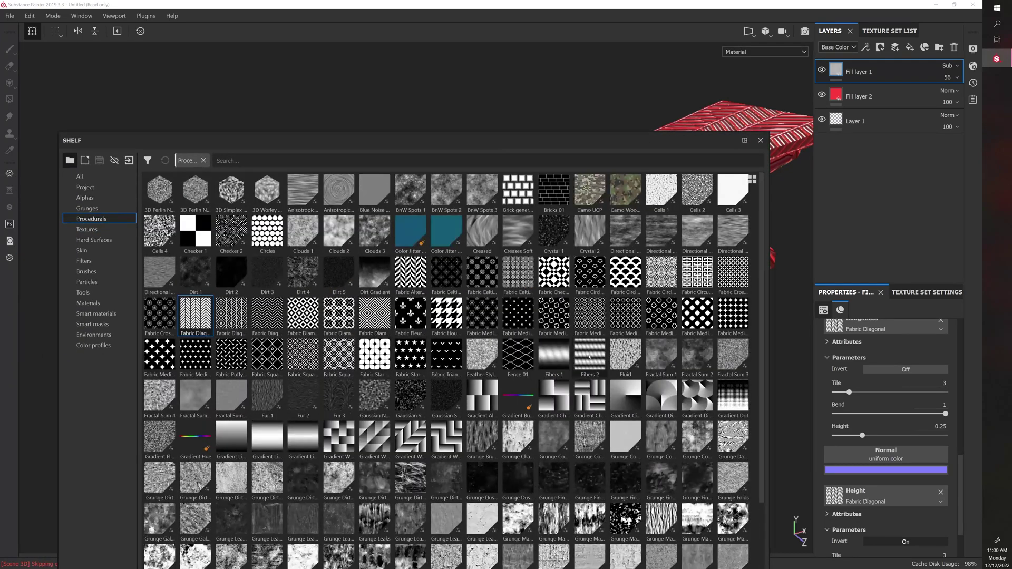
scroll(589, 357, down, 3)
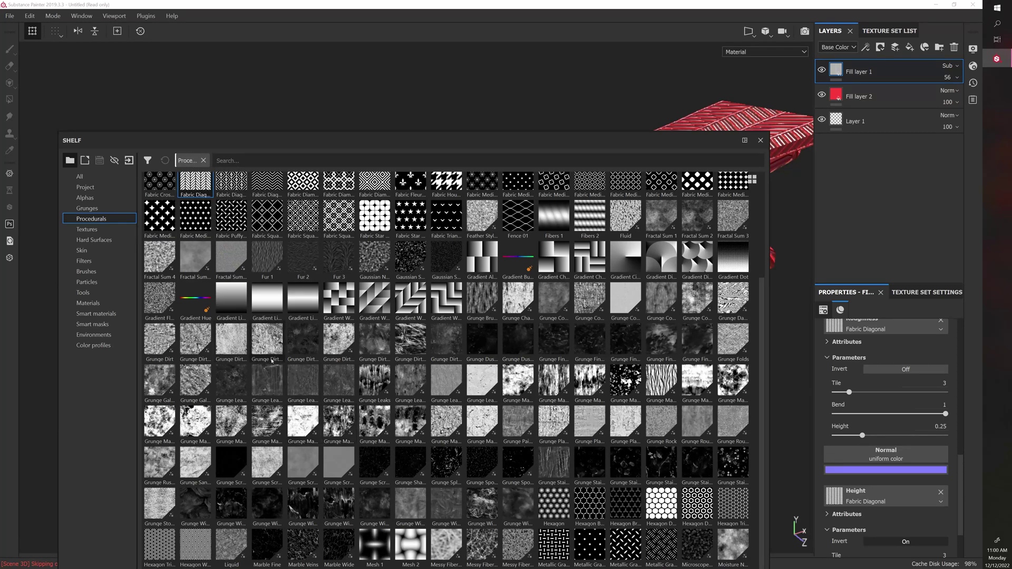
mouse_move(310, 398)
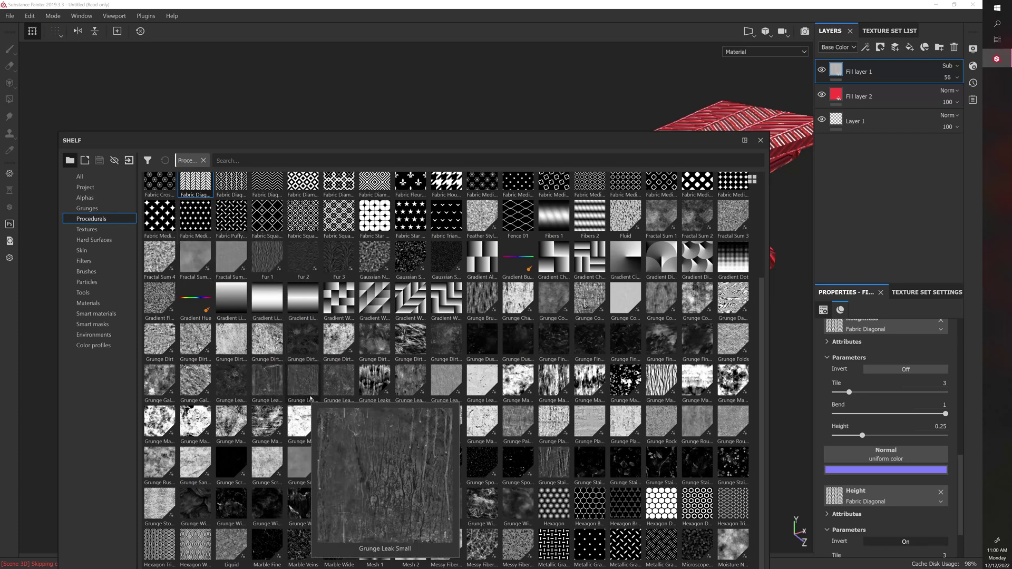
mouse_move(426, 369)
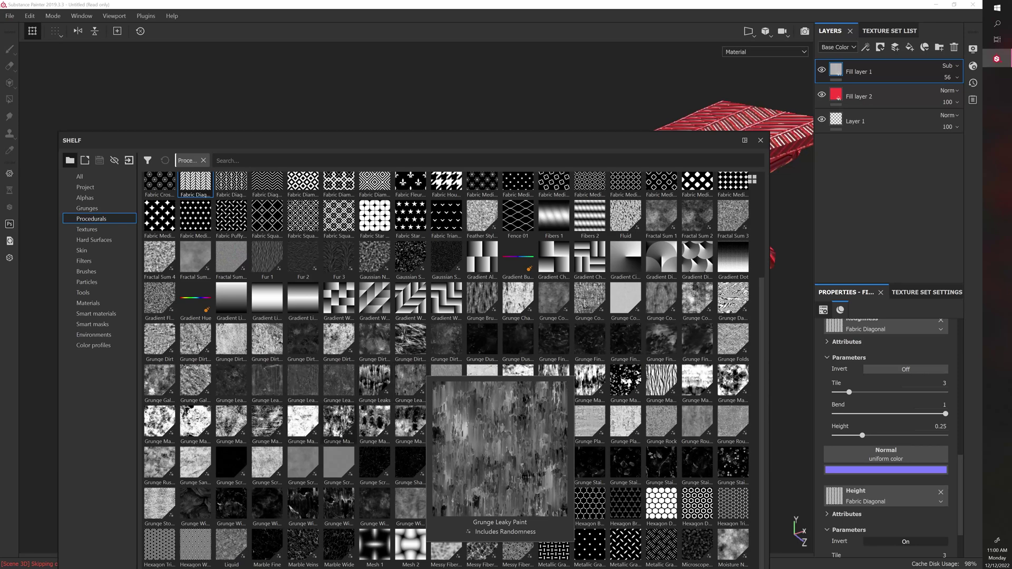
drag(324, 140, 323, 119)
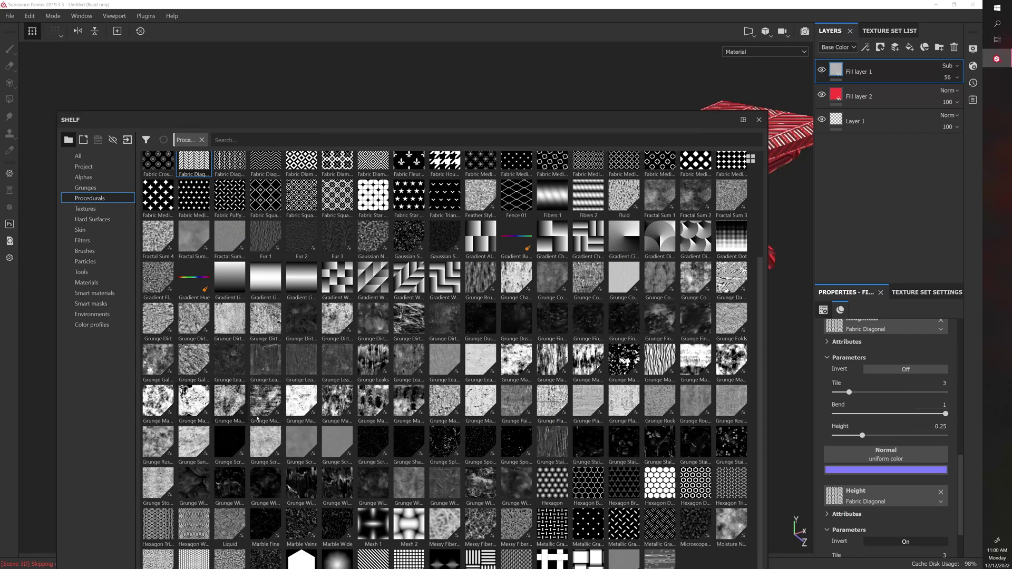
scroll(331, 397, up, 6)
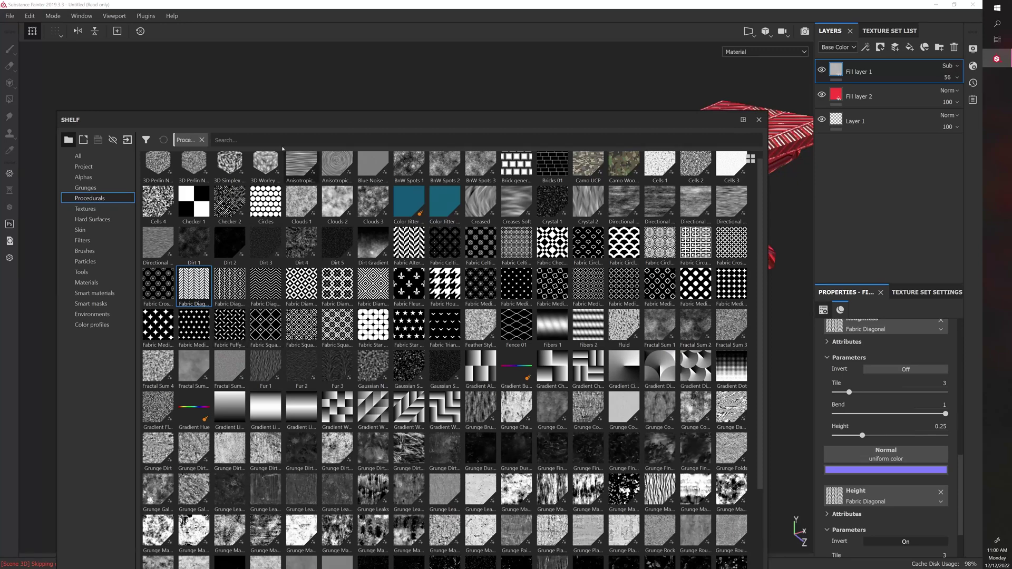
drag(276, 118, 0, 182)
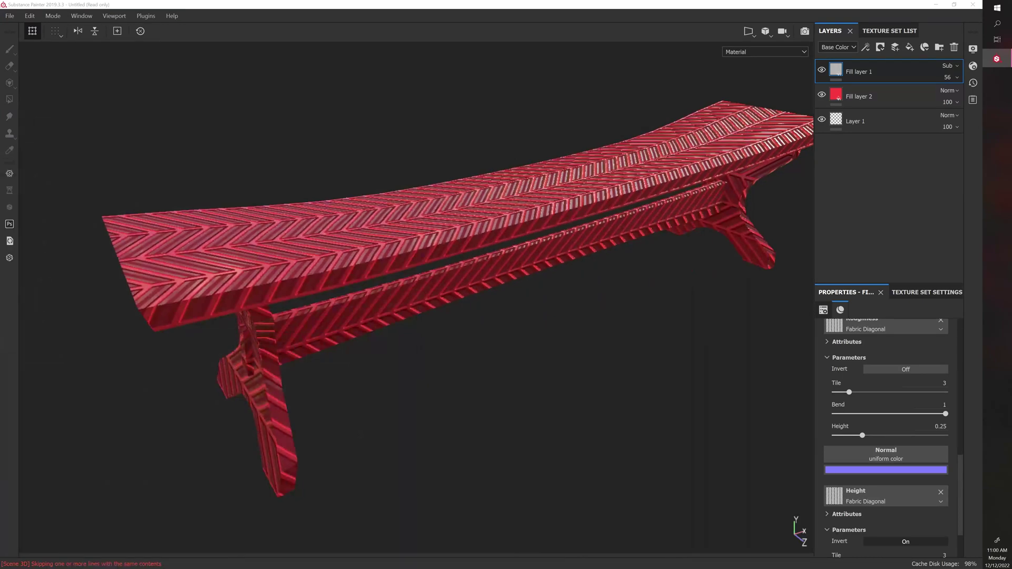